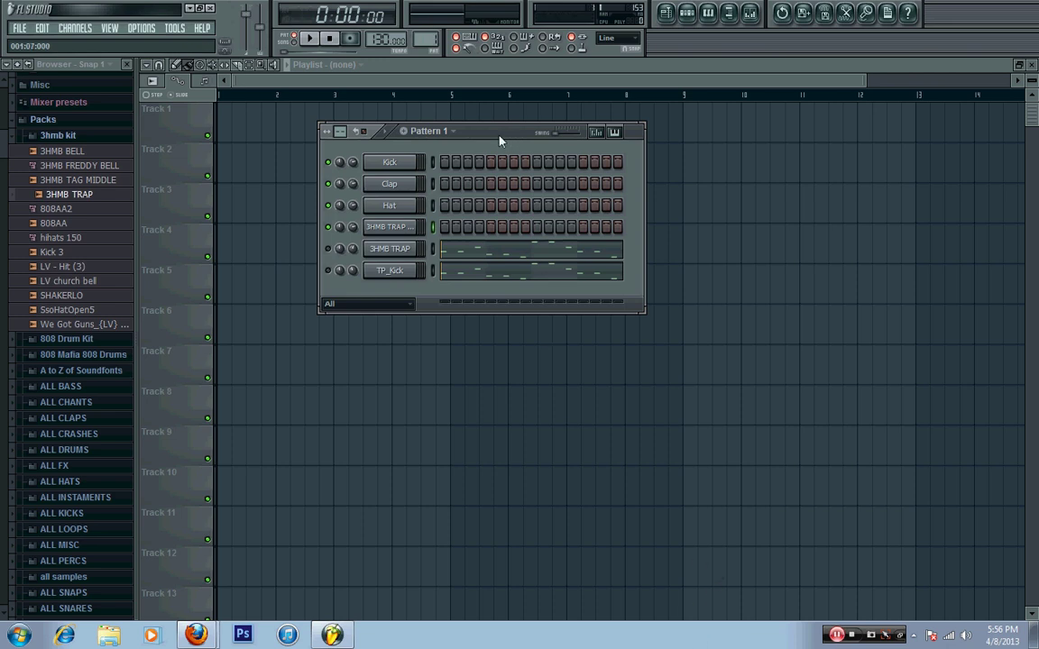
{"action": "left_click_drag", "start_coordinate": [501, 140], "coordinate": [526, 215]}
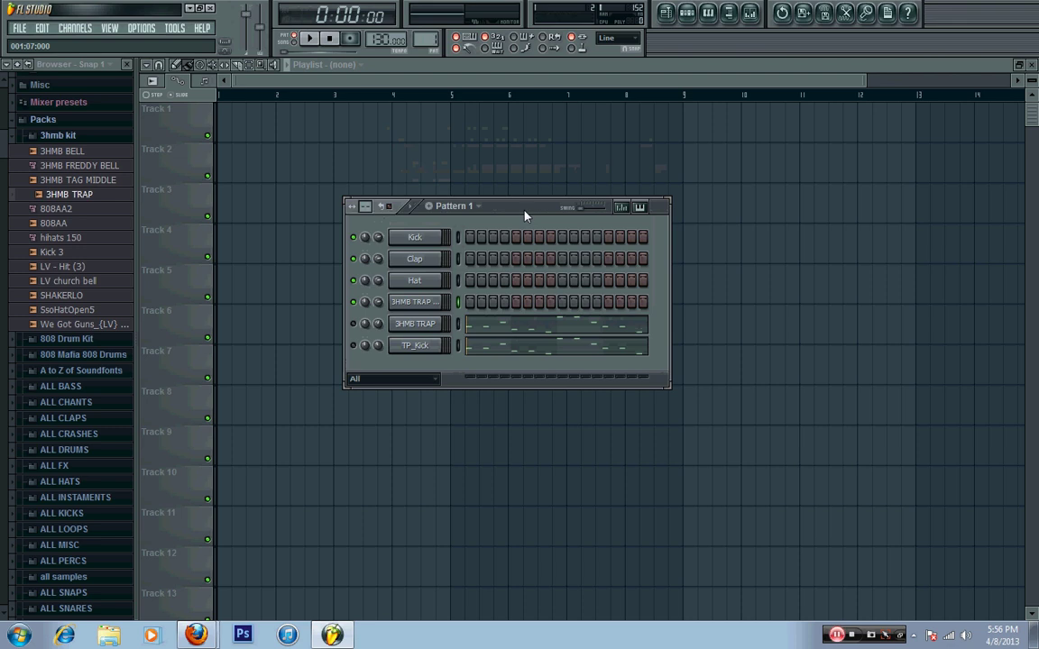
{"action": "left_click_drag", "start_coordinate": [525, 215], "coordinate": [536, 192]}
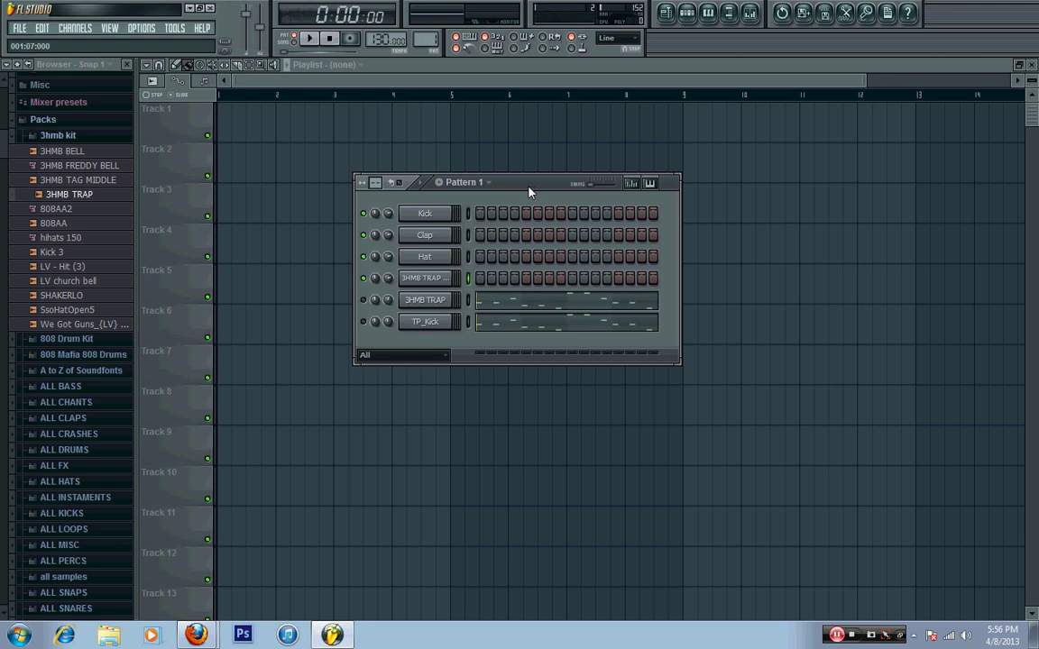
{"action": "left_click_drag", "start_coordinate": [529, 191], "coordinate": [537, 118]}
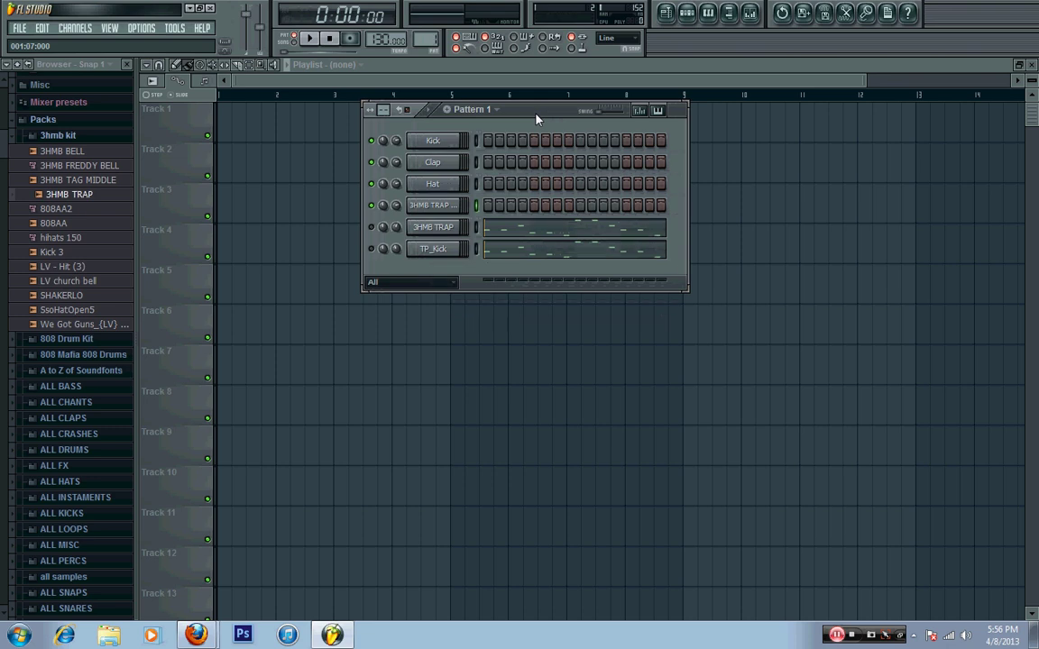
Select Pattern 2 and open the piano roll of the 3HMB TRAP #2 channel
{"action": "left_click", "coordinate": [372, 227]}
{"action": "left_click", "coordinate": [432, 208]}
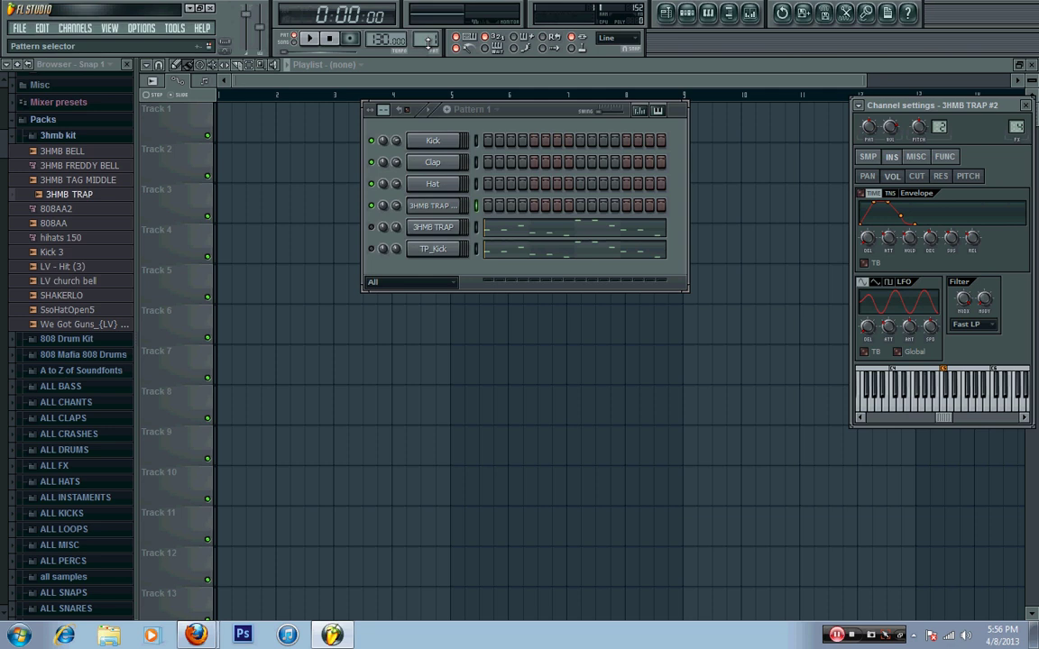
{"action": "scroll", "coordinate": [424, 39], "scroll_direction": "up", "scroll_amount": 1}
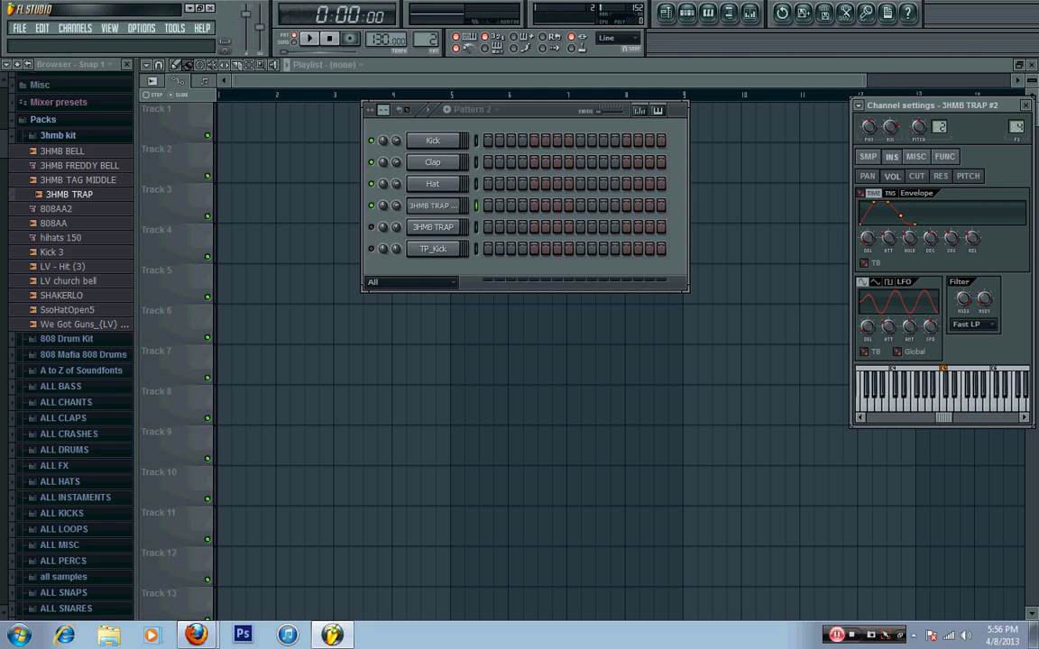
{"action": "right_click", "coordinate": [442, 208]}
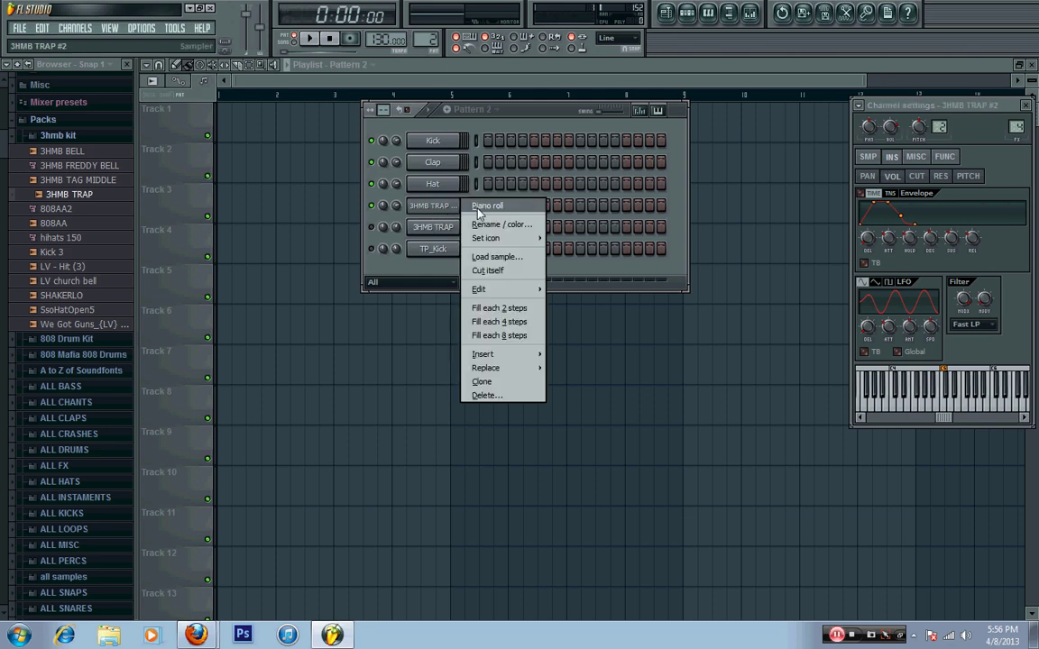
{"action": "left_click", "coordinate": [487, 206]}
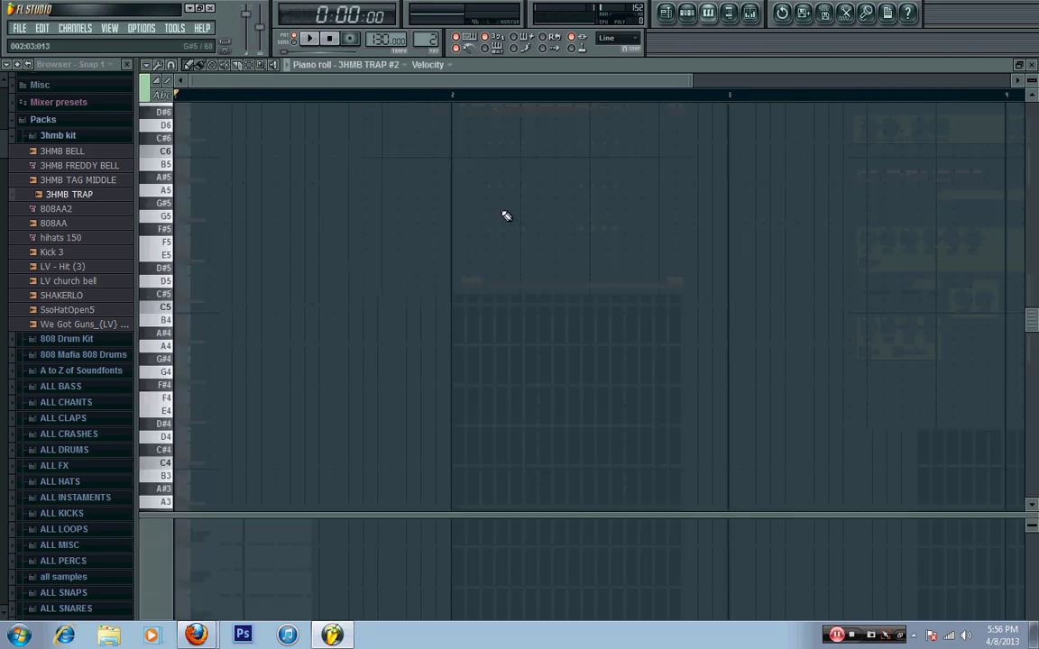
Audition the 3HMB TRAP #2 sound on the A4 and G4 keys of the piano roll
{"action": "left_click", "coordinate": [168, 347]}
{"action": "left_click", "coordinate": [168, 348]}
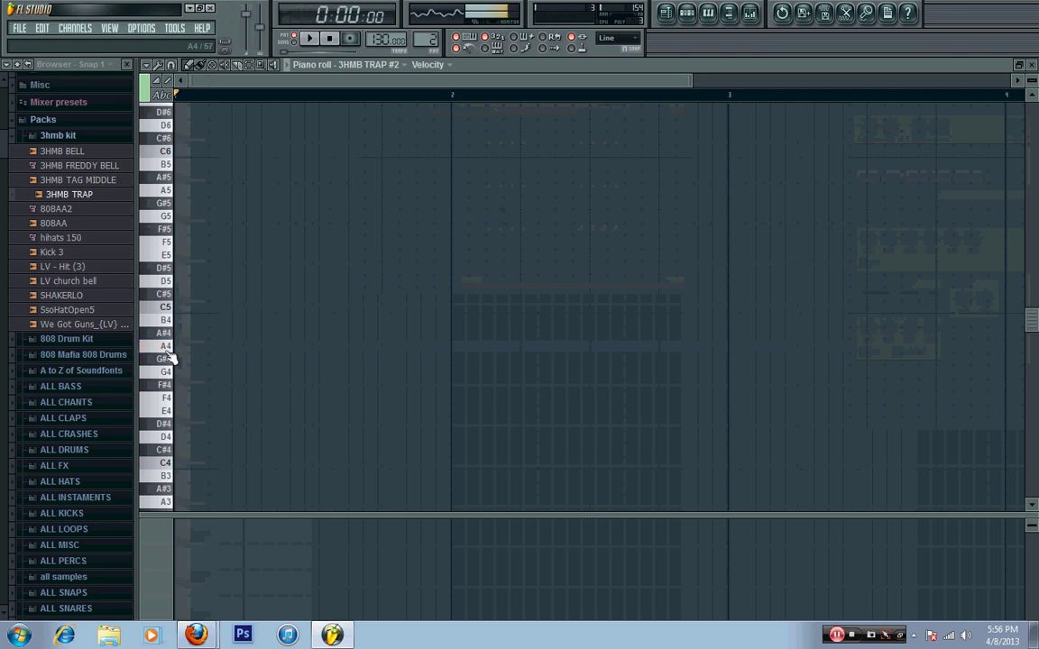
{"action": "left_click", "coordinate": [168, 348]}
{"action": "left_click", "coordinate": [168, 348]}
{"action": "left_click", "coordinate": [167, 348]}
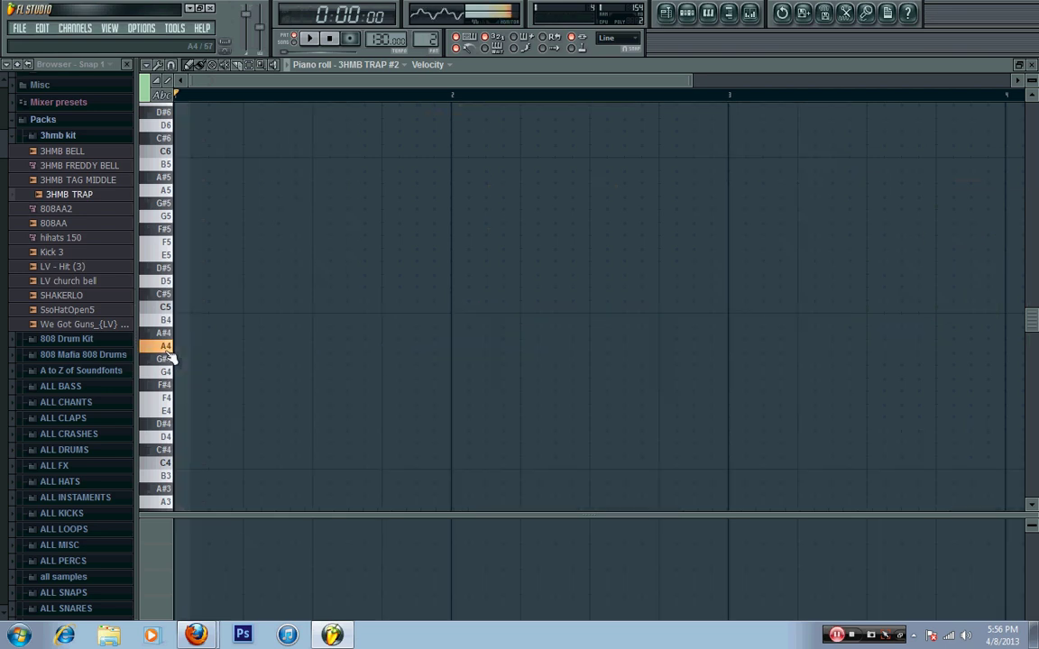
{"action": "left_click", "coordinate": [171, 373]}
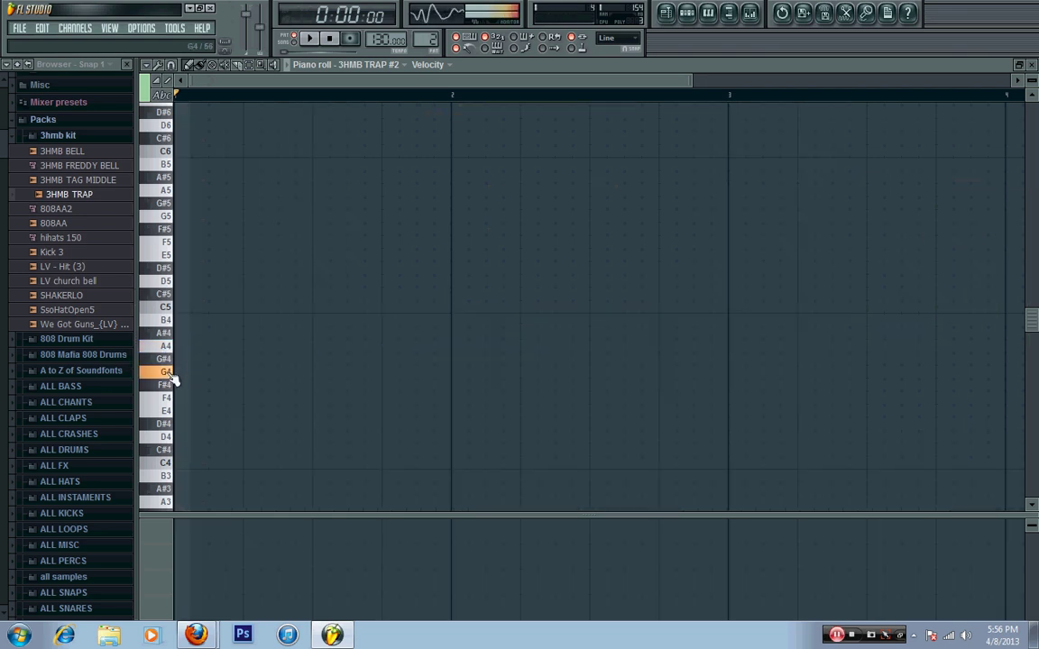
{"action": "left_click", "coordinate": [171, 348]}
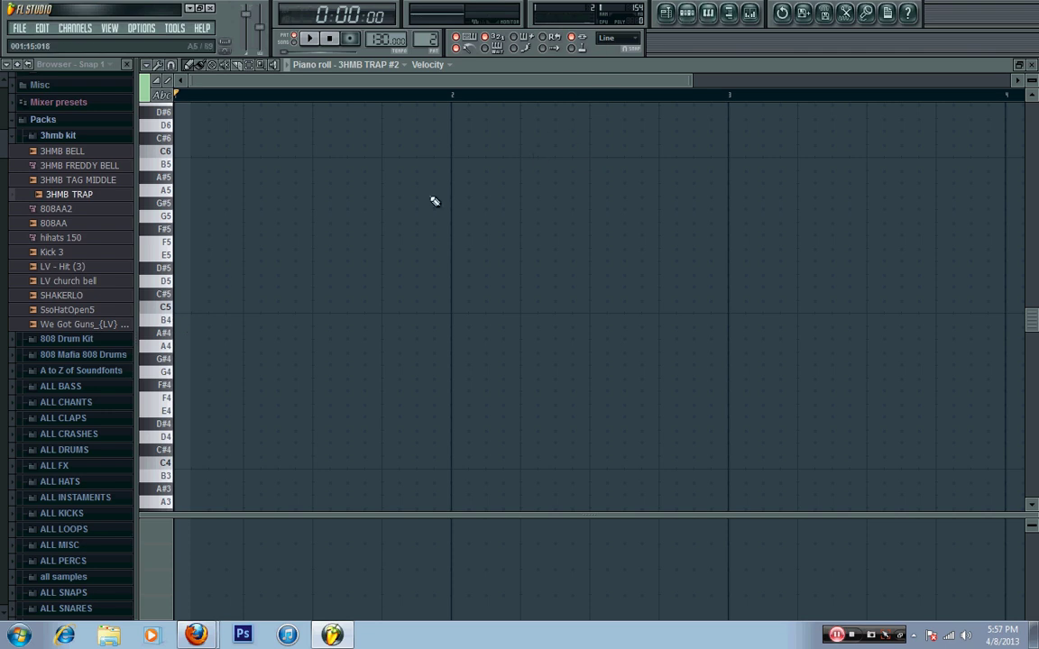
Try a G4 note at the very start of the piano roll and delete it
{"action": "left_click", "coordinate": [180, 374]}
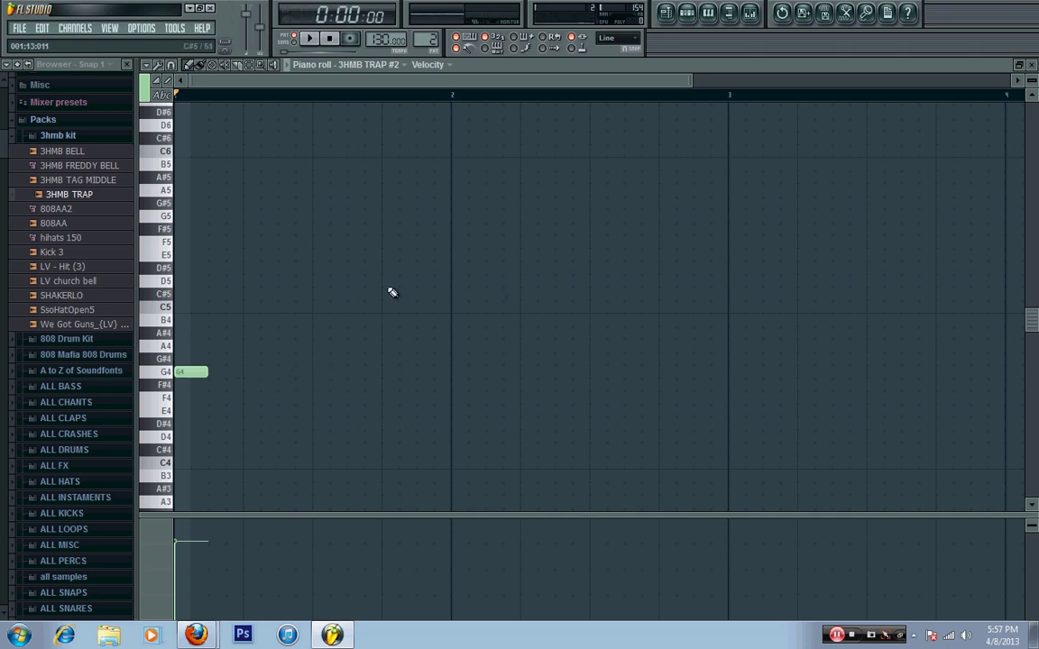
{"action": "right_click", "coordinate": [191, 372]}
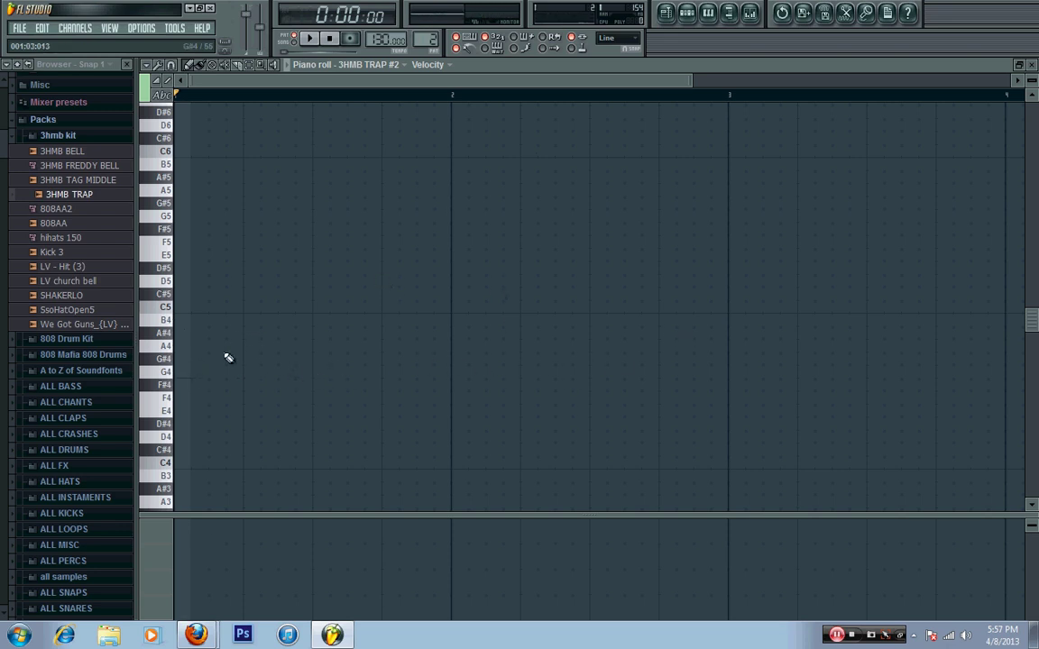
Return to Pattern 1 in the step sequencer with the 3HMB TRAP channel unmuted and 3HMB TRAP #2 muted
{"action": "left_click", "coordinate": [700, 16]}
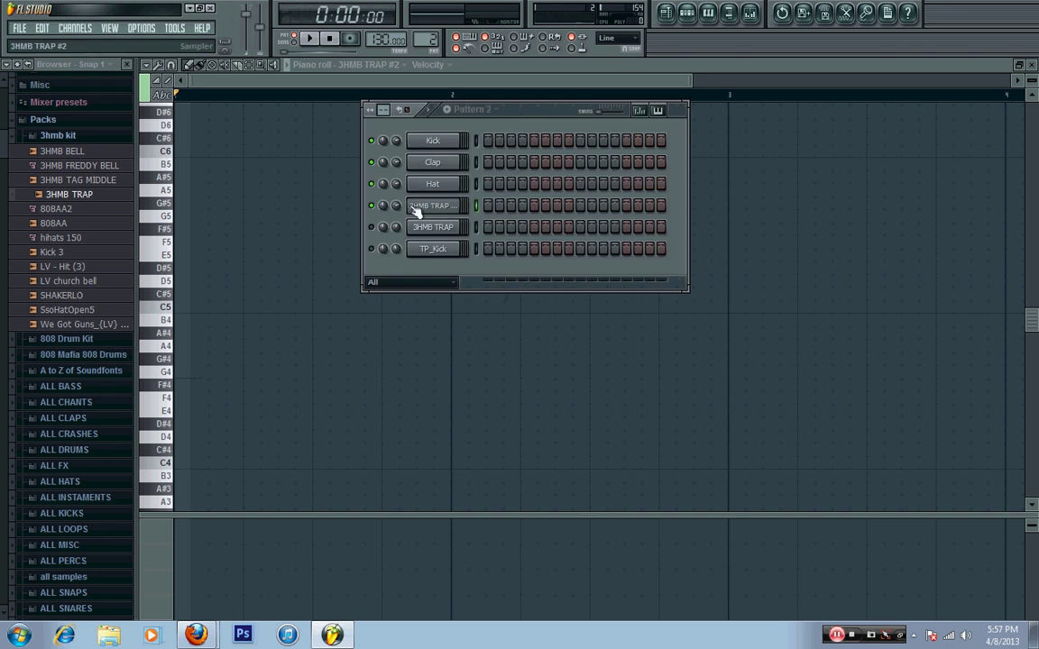
{"action": "left_click", "coordinate": [370, 227]}
{"action": "scroll", "coordinate": [426, 39], "scroll_direction": "down", "scroll_amount": 1}
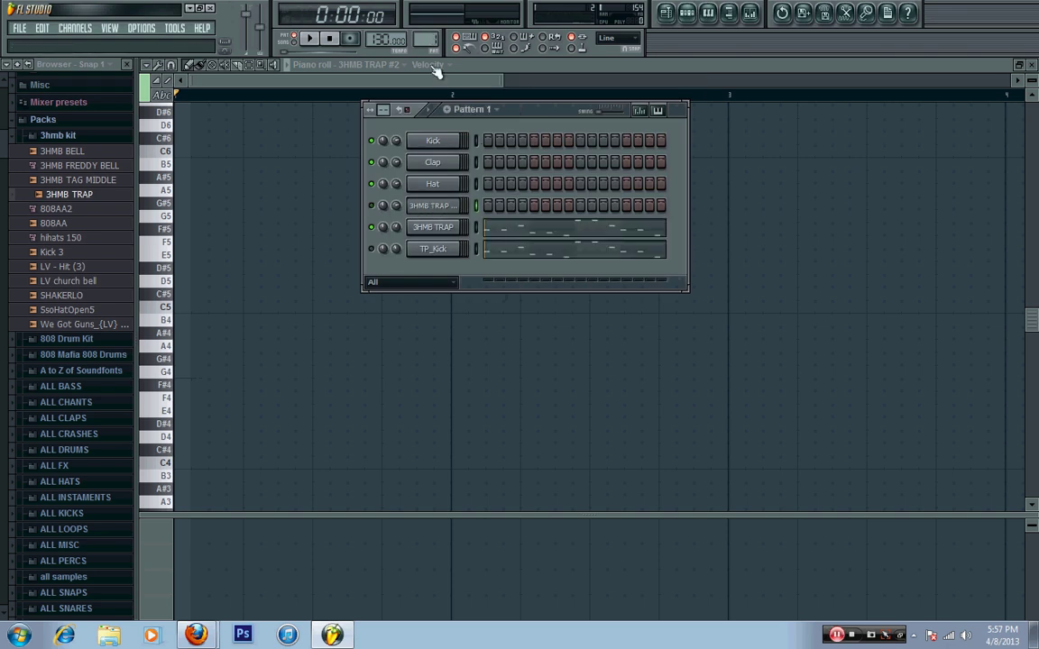
{"action": "left_click", "coordinate": [372, 249]}
Open the 3HMB TRAP piano roll with the whole four-bar melody in view and play it
{"action": "left_click", "coordinate": [517, 235]}
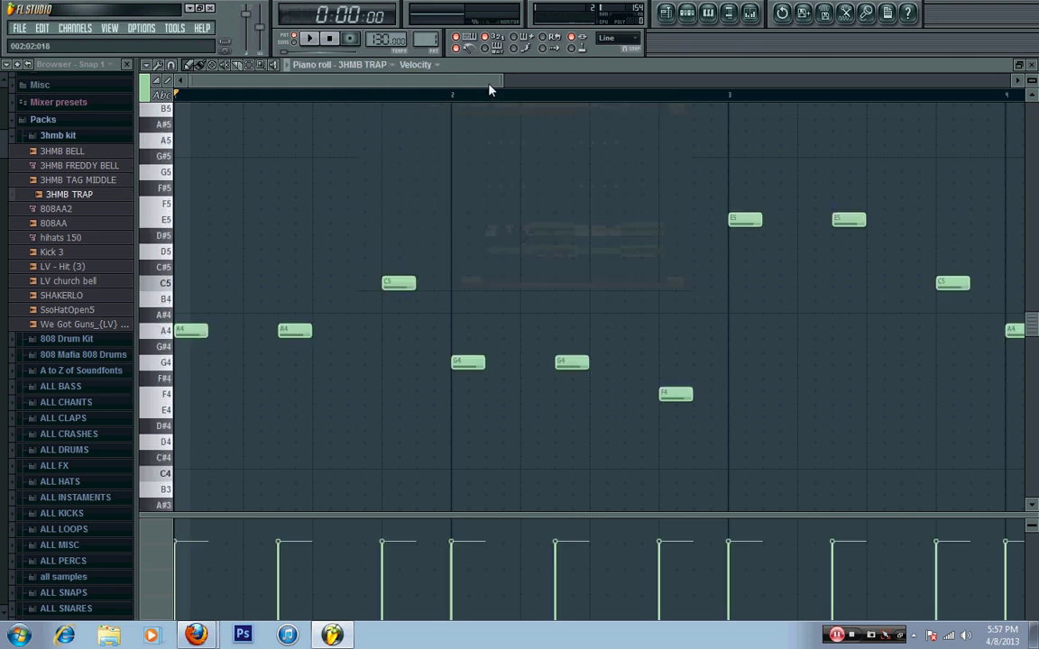
{"action": "left_click_drag", "start_coordinate": [500, 82], "coordinate": [766, 82]}
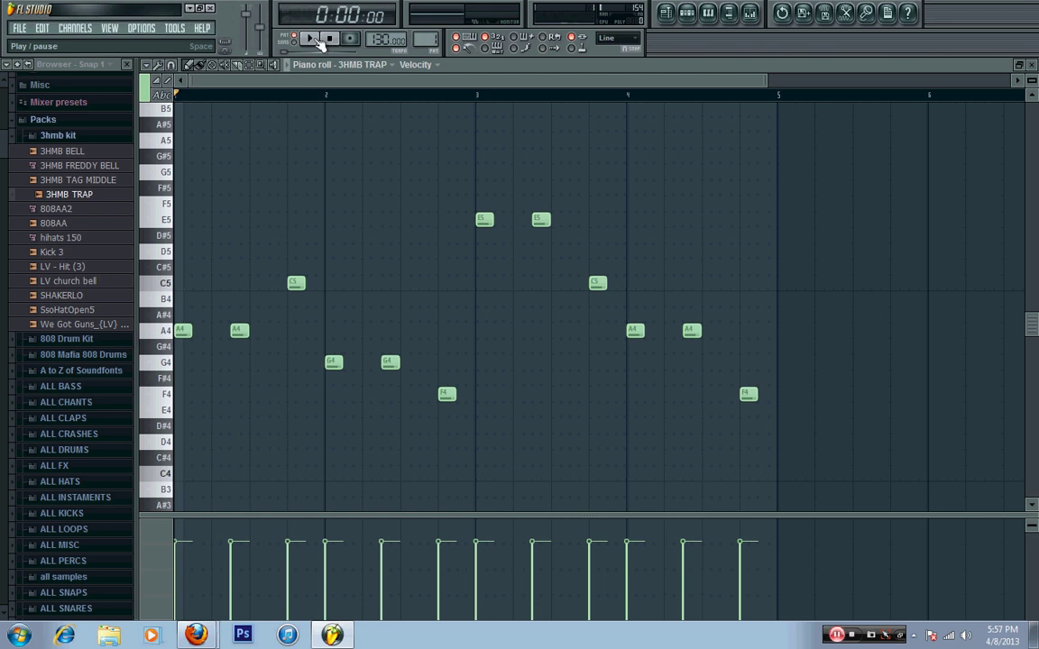
{"action": "left_click", "coordinate": [319, 42]}
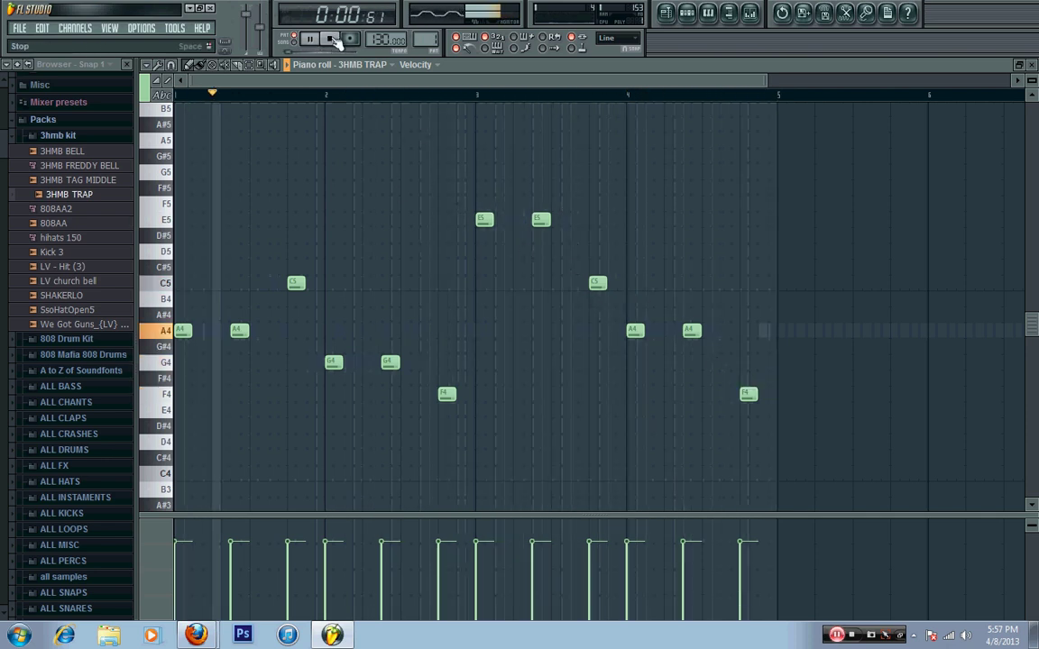
{"action": "key", "text": "space"}
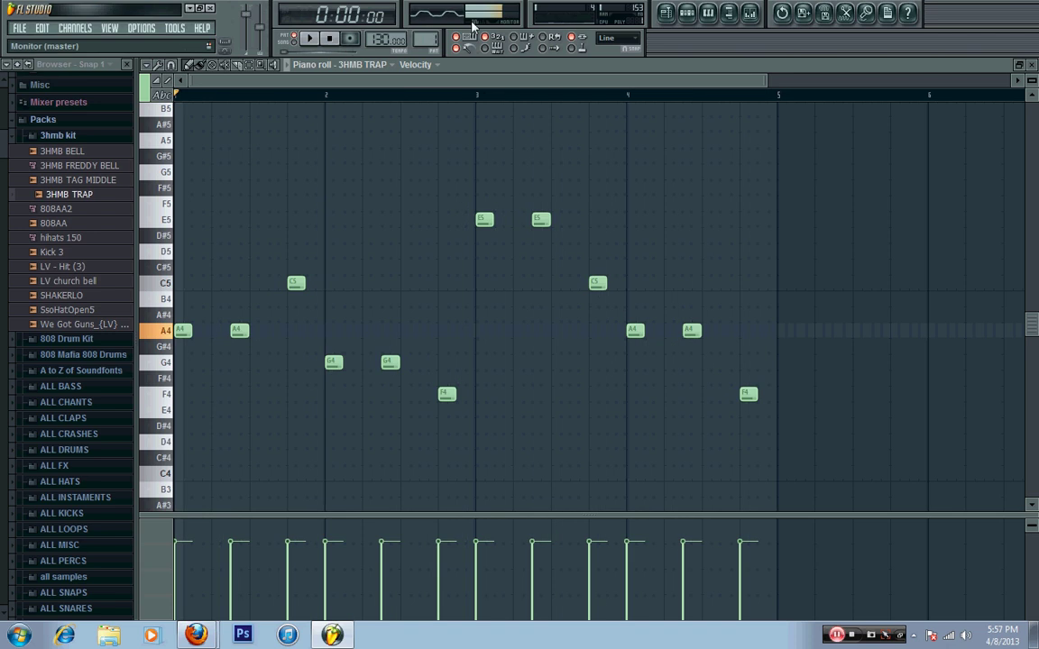
Open the 3HMB TRAP channel settings, preview its sound and review the sample and miscellaneous settings
{"action": "left_click", "coordinate": [686, 12]}
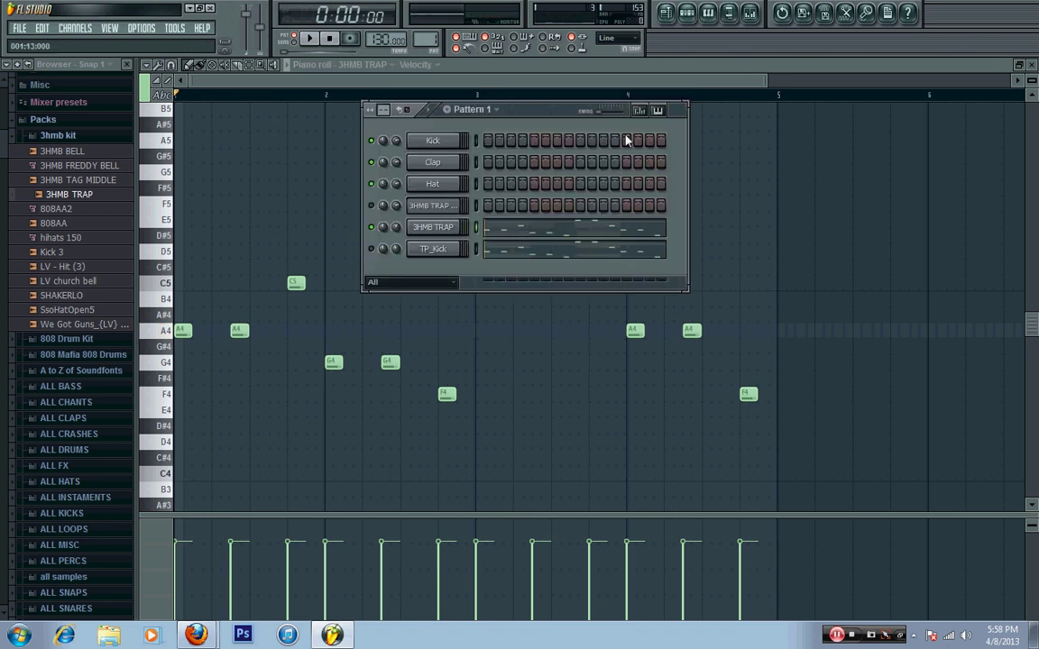
{"action": "left_click", "coordinate": [434, 227]}
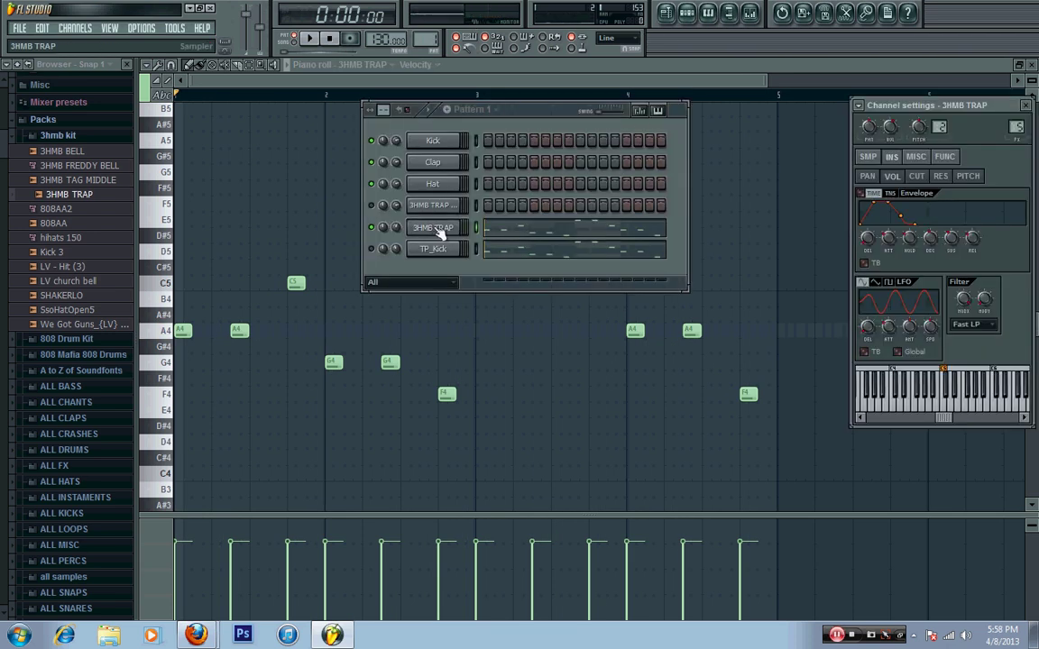
{"action": "left_click", "coordinate": [870, 159]}
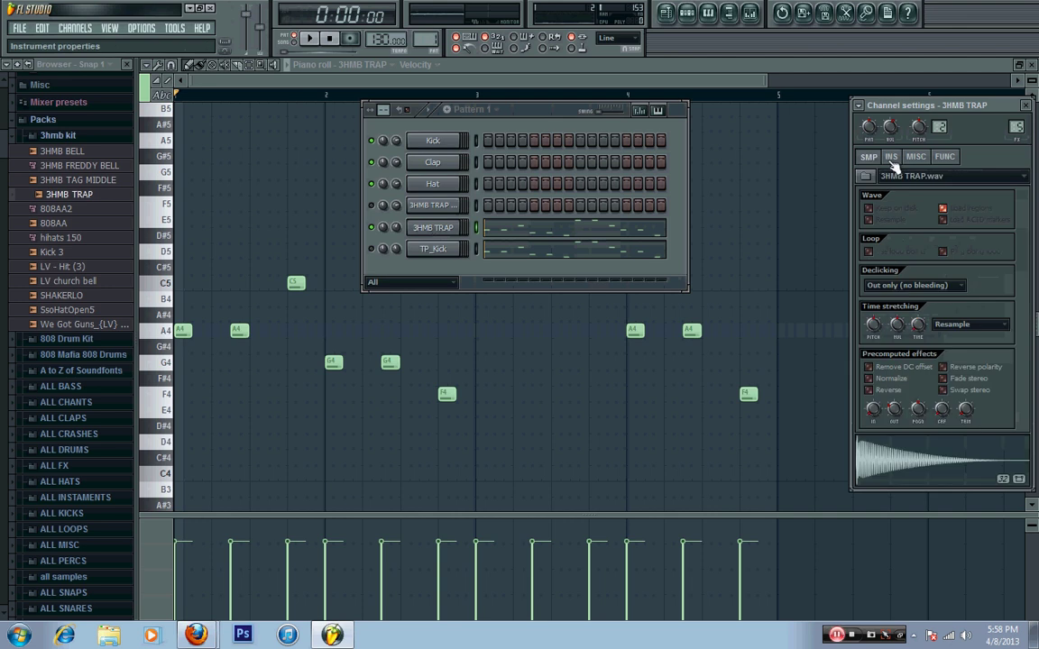
{"action": "left_click", "coordinate": [431, 229]}
{"action": "left_click", "coordinate": [431, 229]}
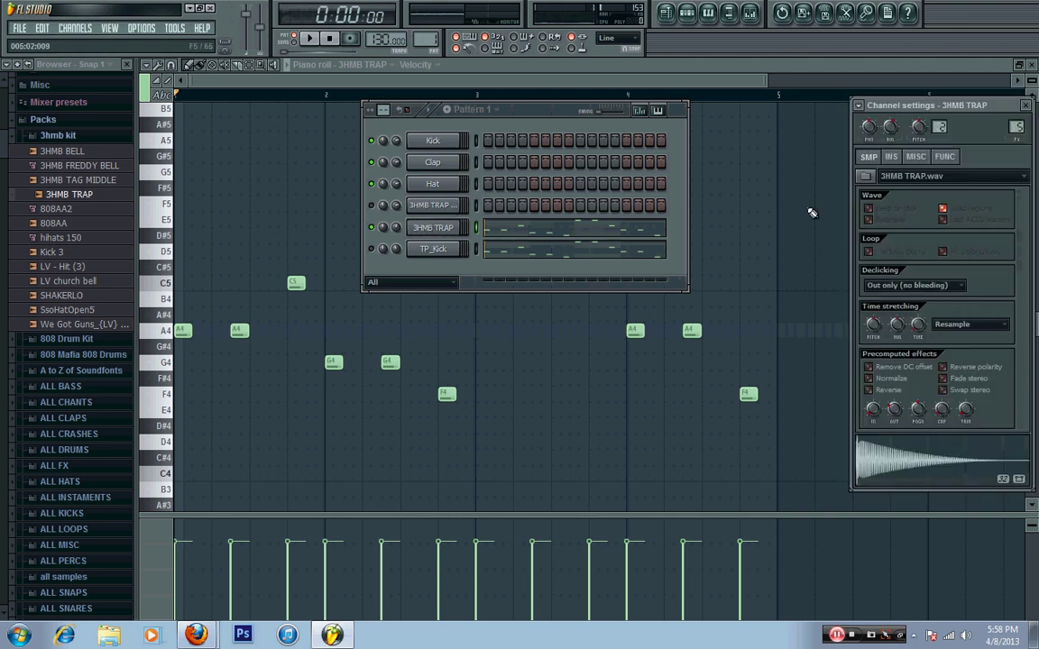
{"action": "left_click", "coordinate": [917, 156]}
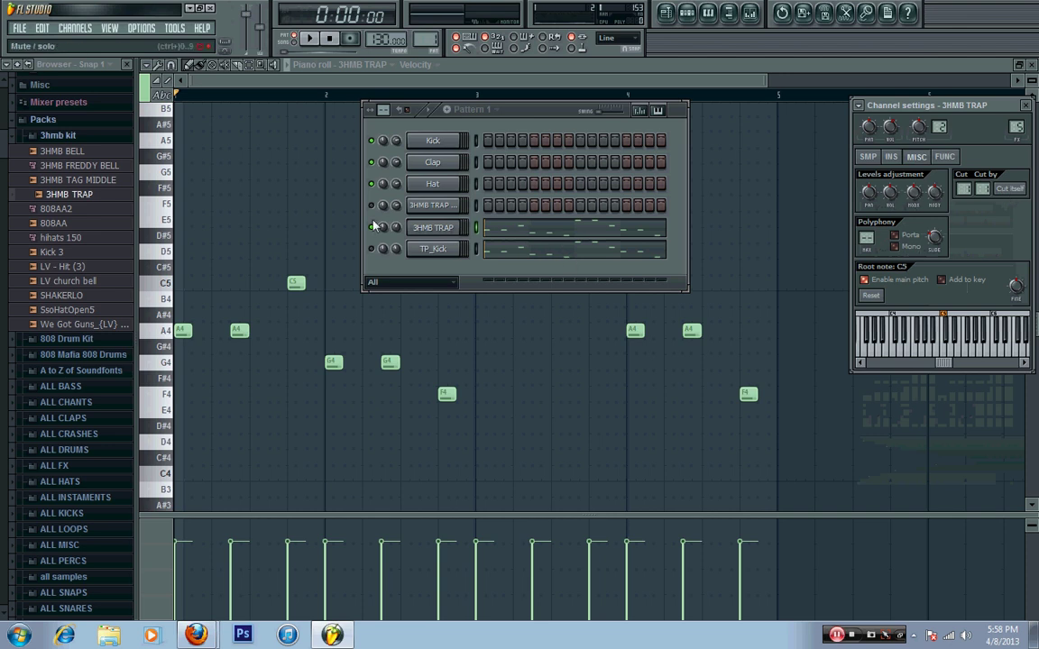
Unmute the 3HMB TRAP #2 channel, preview its sound and briefly play the pattern
{"action": "left_click", "coordinate": [432, 207]}
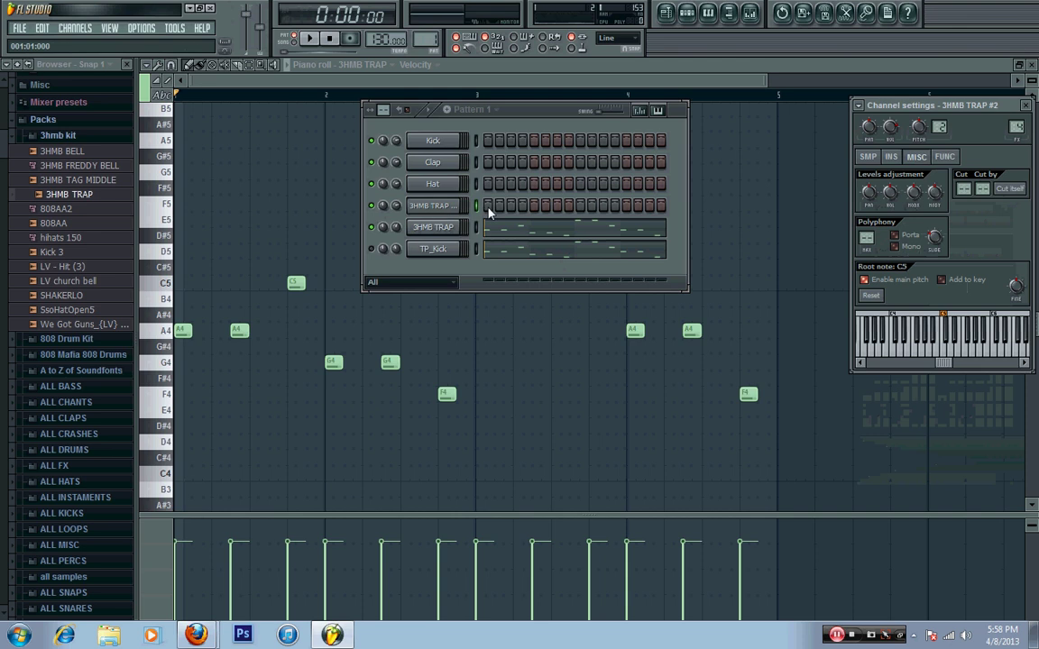
{"action": "left_click", "coordinate": [442, 210]}
{"action": "key", "text": "z"}
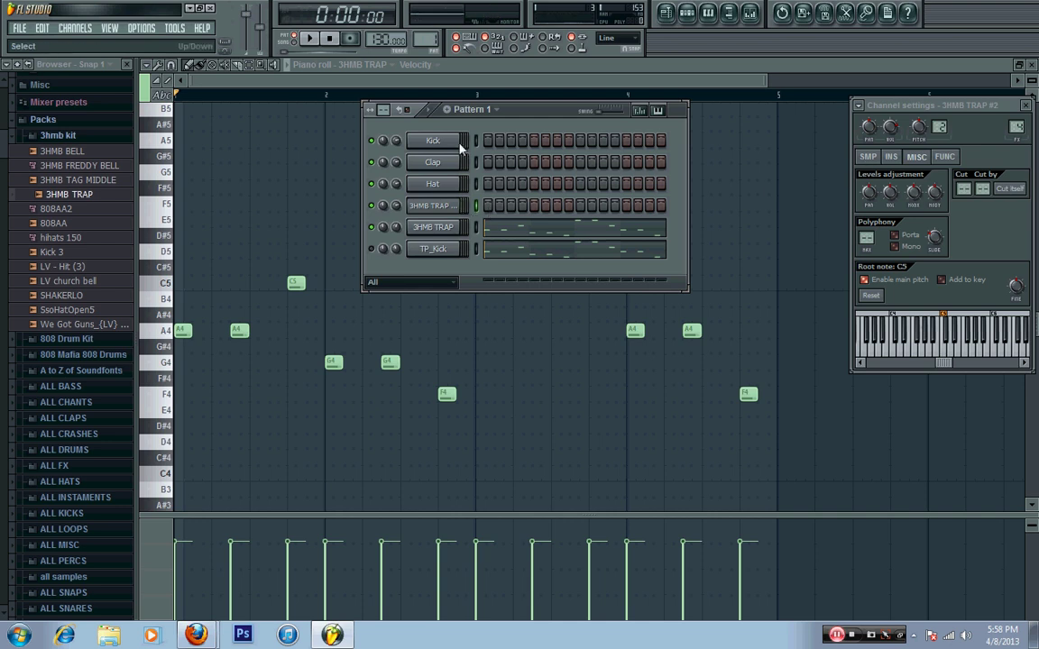
{"action": "key", "text": "space"}
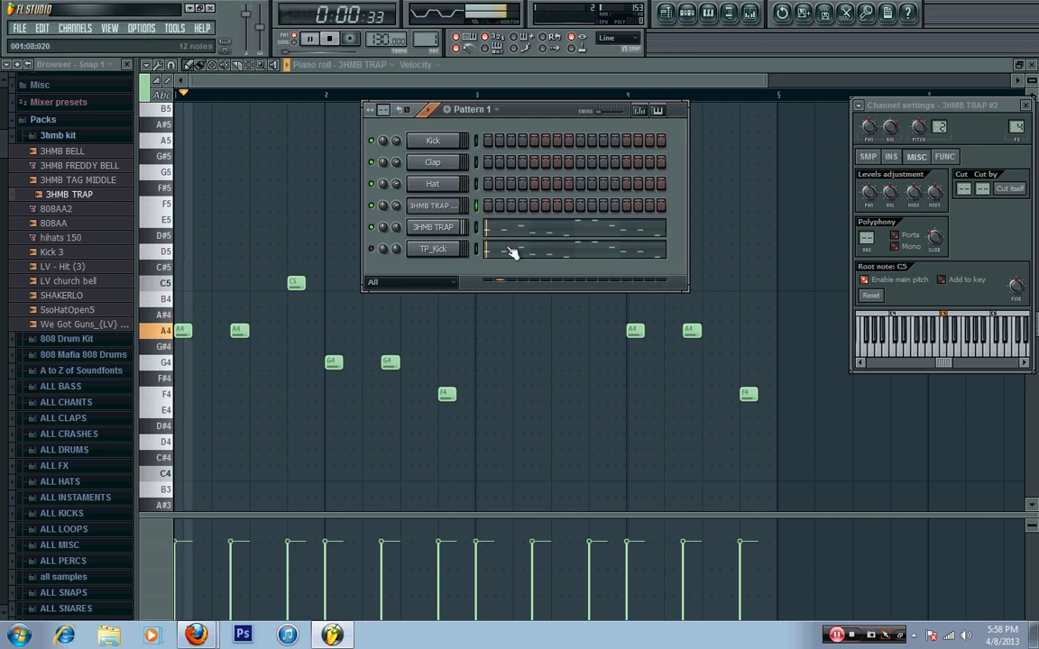
{"action": "key", "text": "space"}
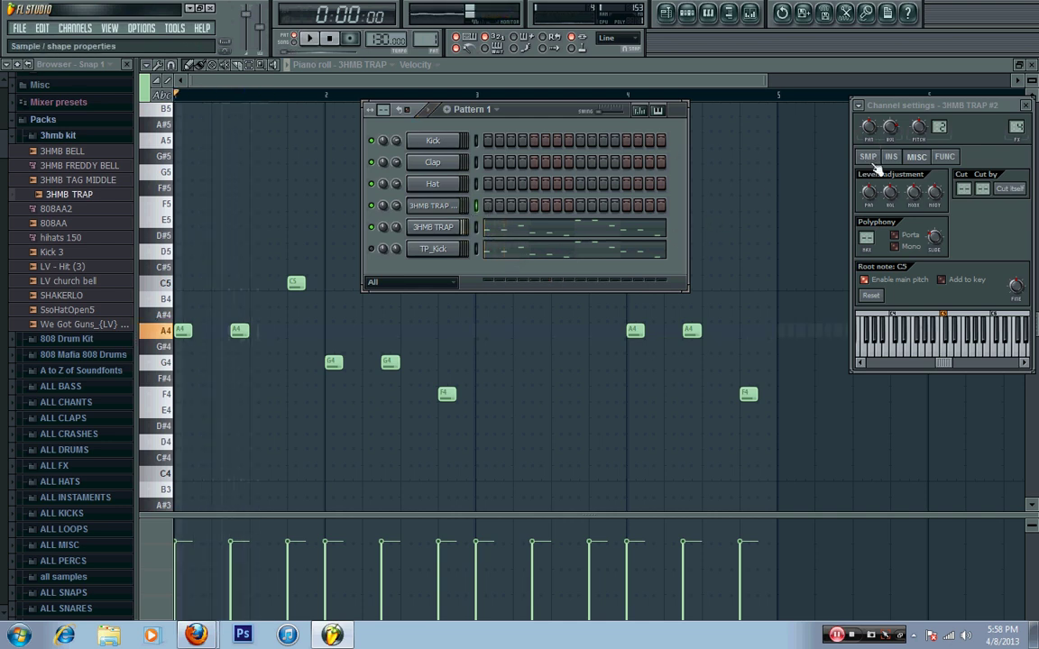
Compare the sample settings of 3HMB TRAP #2 and 3HMB TRAP, including the fade-out control
{"action": "left_click", "coordinate": [871, 157]}
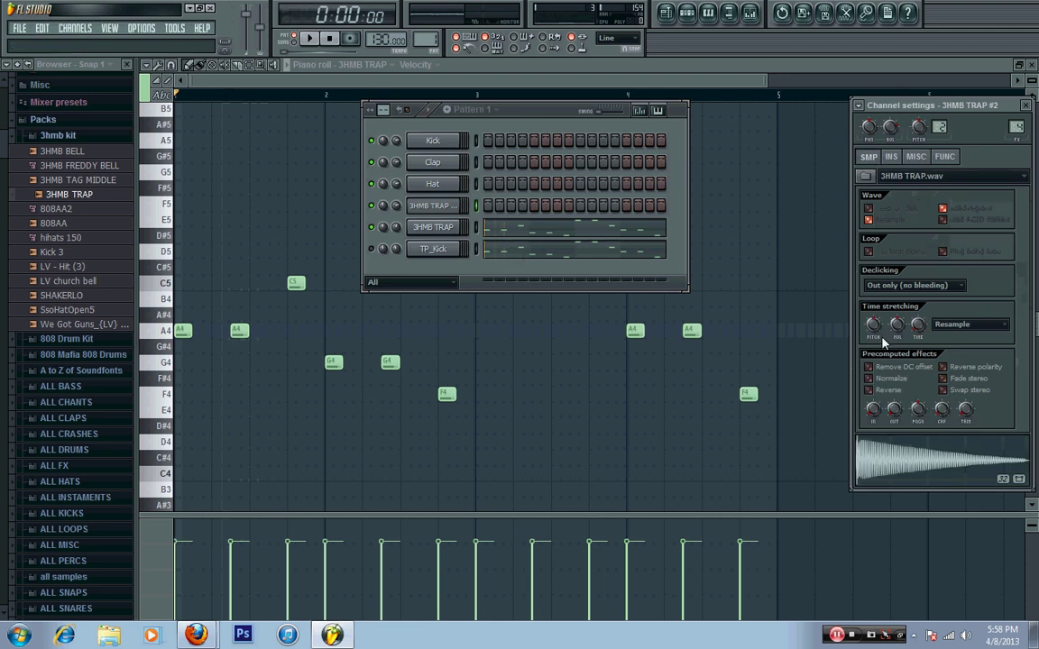
{"action": "left_click", "coordinate": [452, 228]}
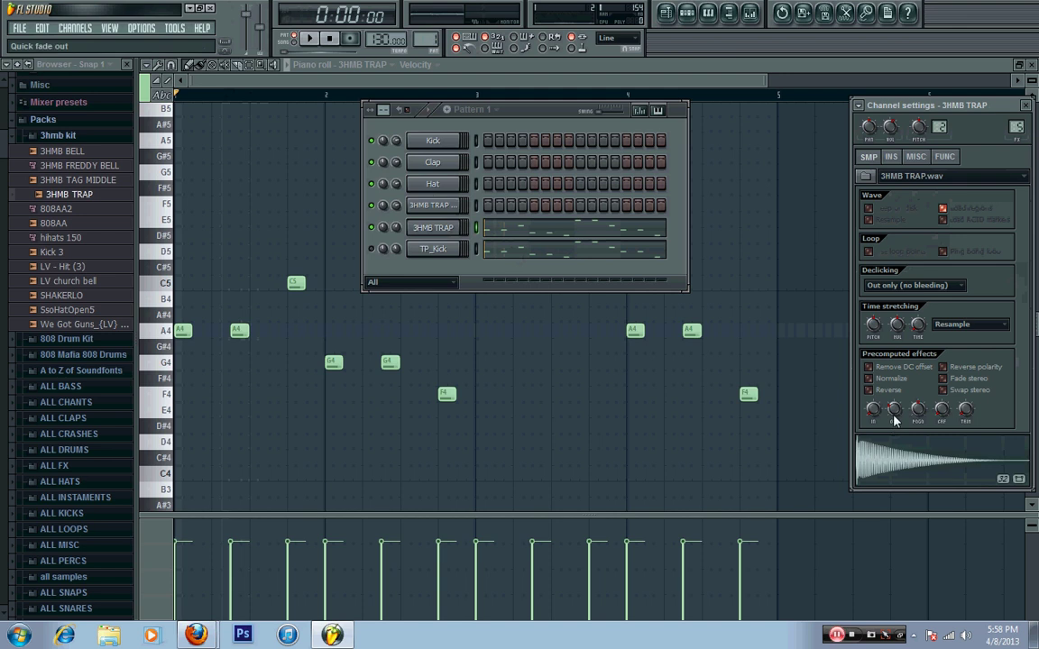
{"action": "left_click", "coordinate": [424, 206]}
{"action": "left_click_drag", "start_coordinate": [895, 423], "coordinate": [895, 405]}
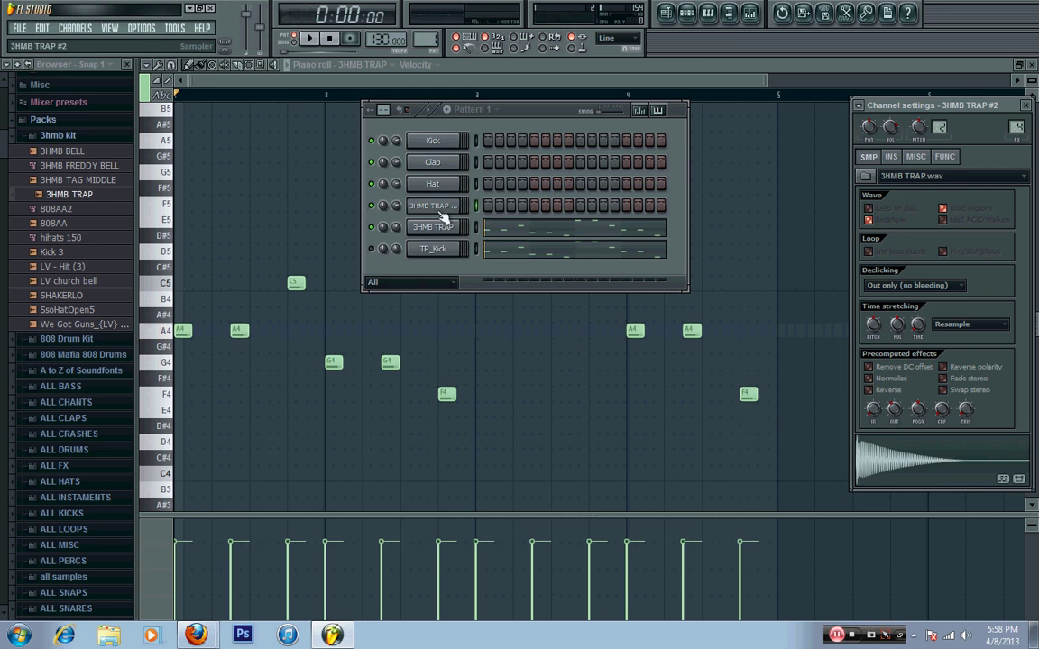
Mute 3HMB TRAP #2 and play Pattern 1, bringing in the TP_Kick channel
{"action": "left_click", "coordinate": [382, 208]}
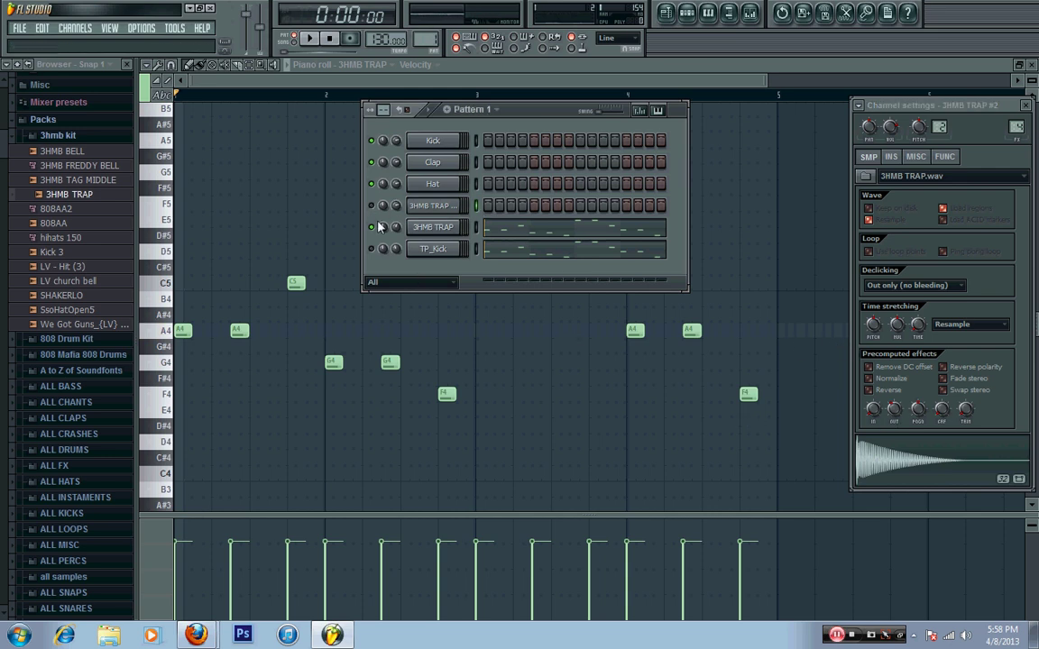
{"action": "key", "text": "space"}
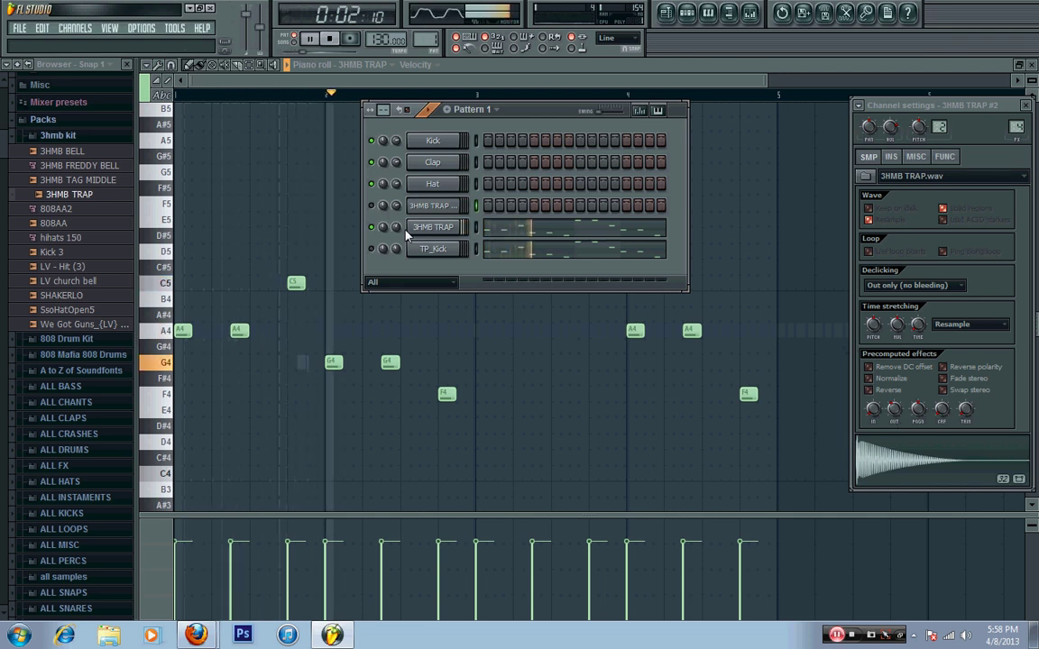
{"action": "key", "text": "space"}
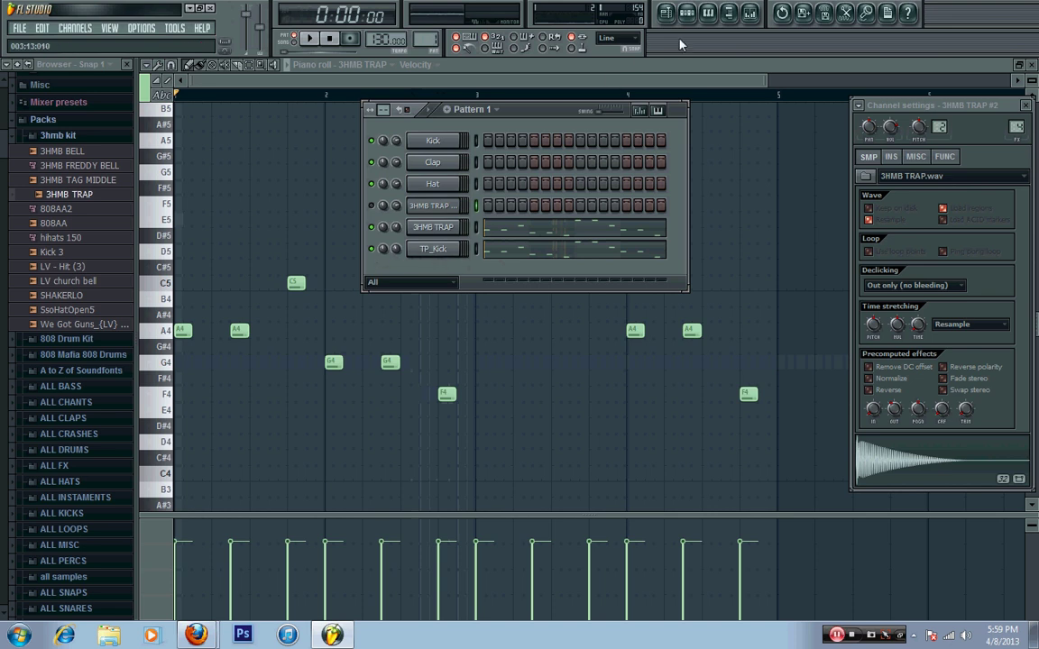
Open the mixer and play the pattern, selecting the 3HMB TRAP track to check its level and effects
{"action": "left_click", "coordinate": [672, 12]}
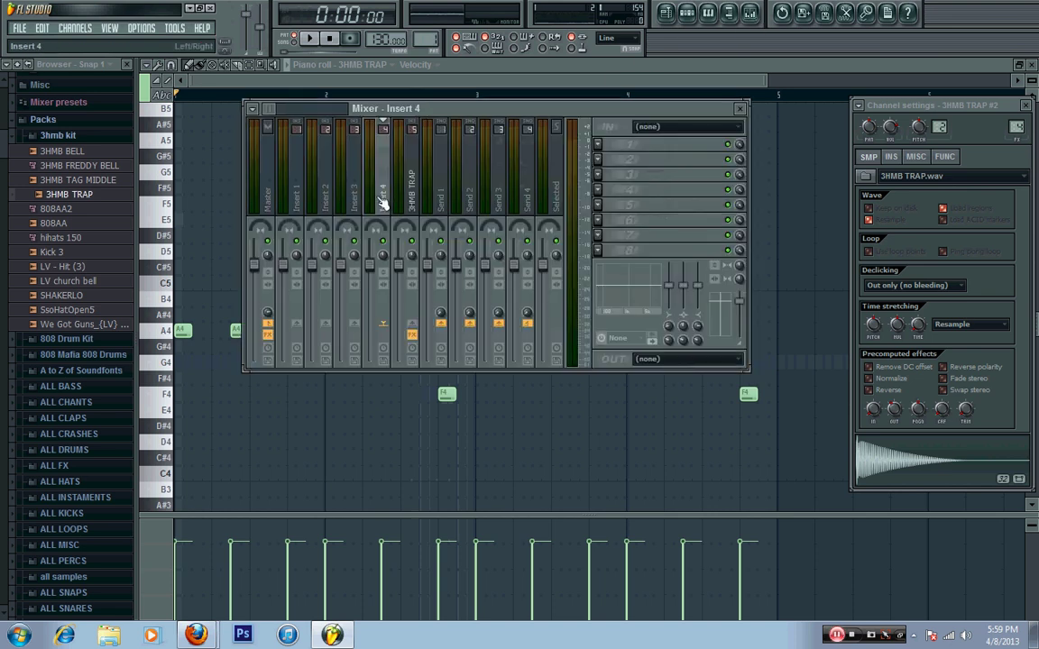
{"action": "key", "text": "space"}
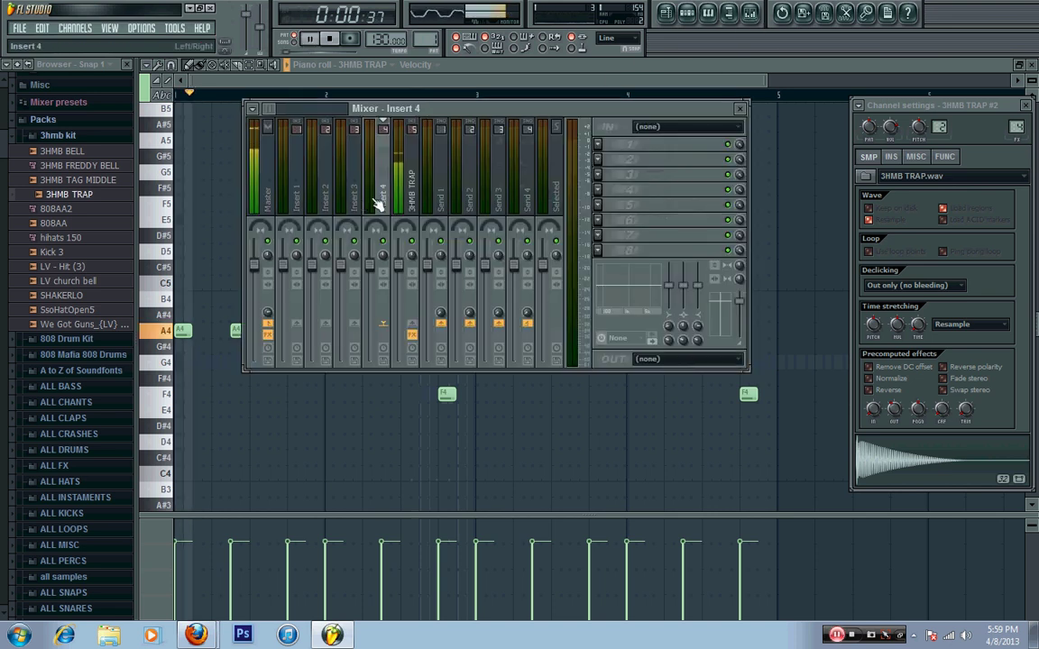
{"action": "key", "text": "space"}
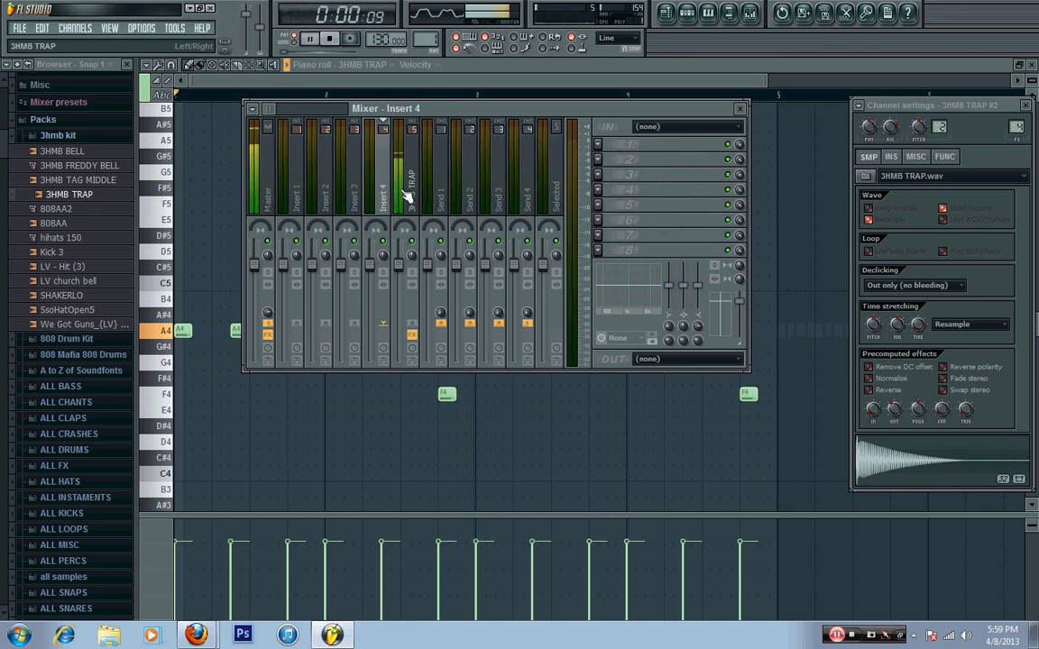
{"action": "left_click", "coordinate": [415, 196]}
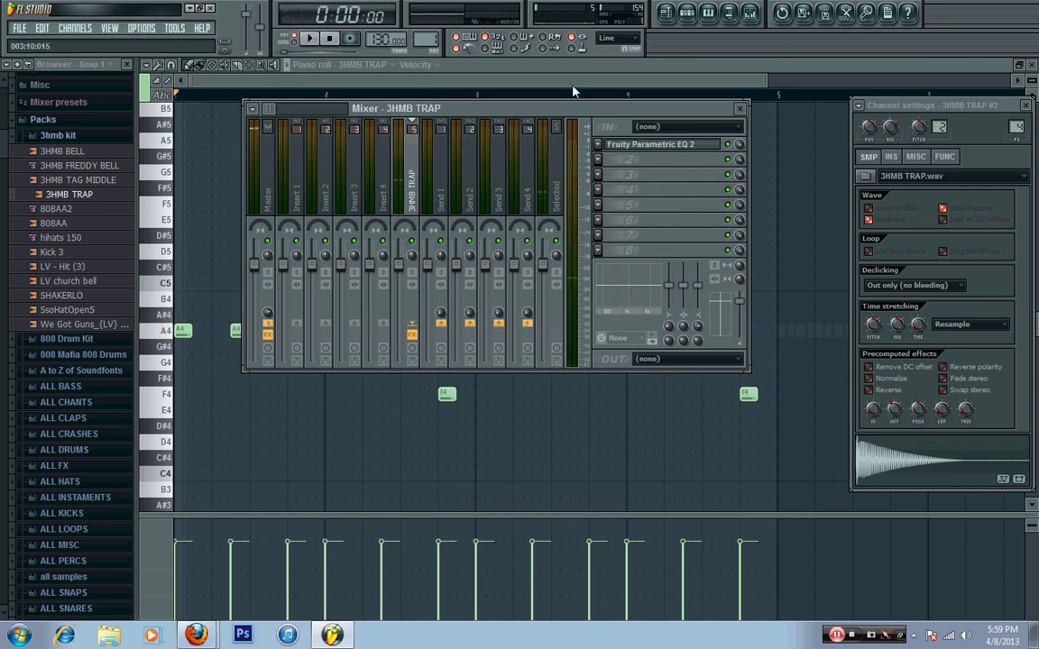
{"action": "key", "text": "space"}
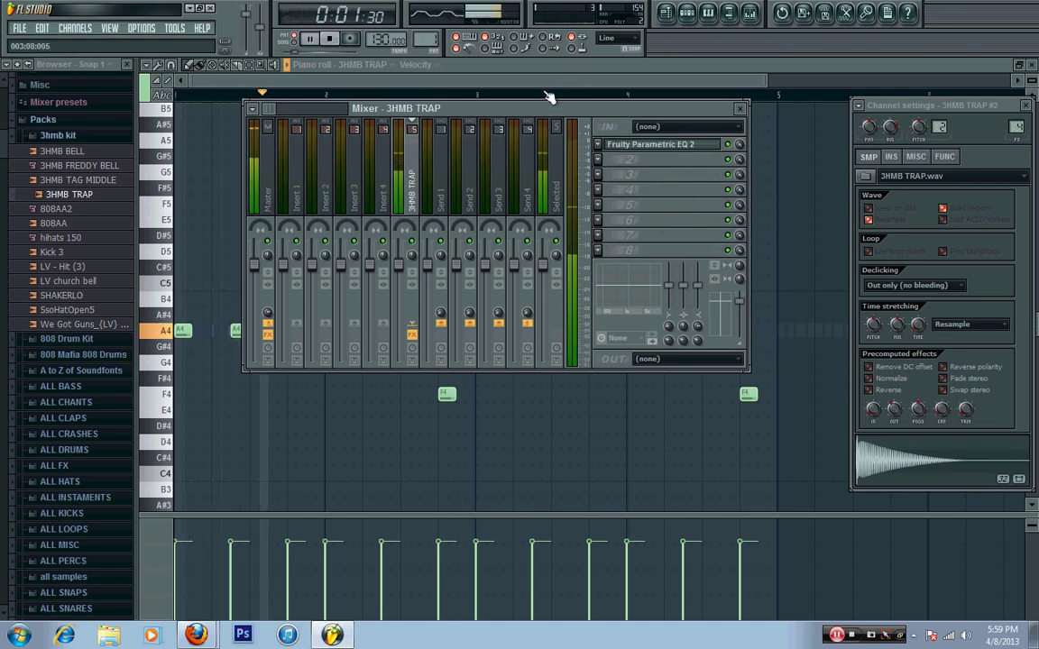
{"action": "key", "text": "space"}
Boost band 2 of the 3HMB TRAP track's Fruity Parametric EQ 2 to about 2.3 dB at 138 Hz while auditioning the pattern
{"action": "left_click", "coordinate": [615, 144]}
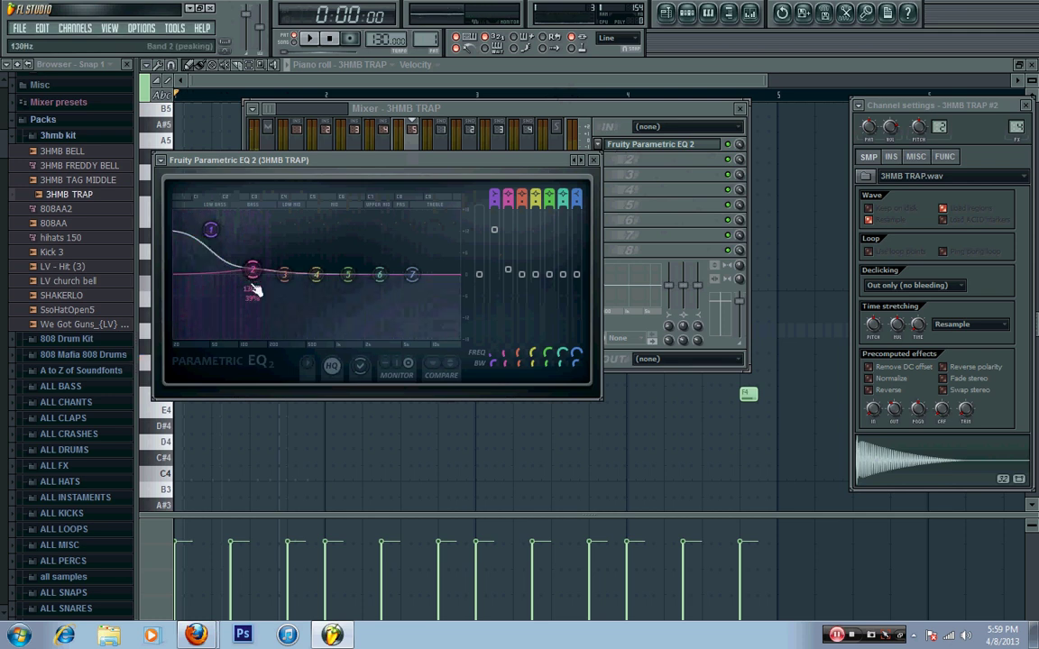
{"action": "left_click_drag", "start_coordinate": [254, 280], "coordinate": [257, 272]}
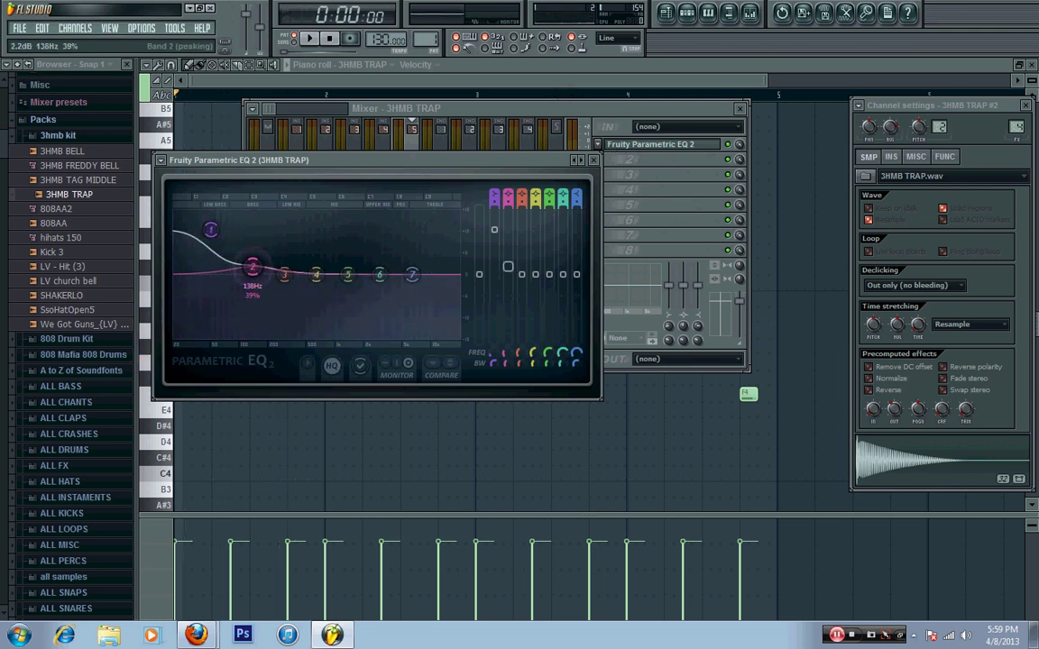
{"action": "key", "text": "space"}
{"action": "key", "text": "space"}
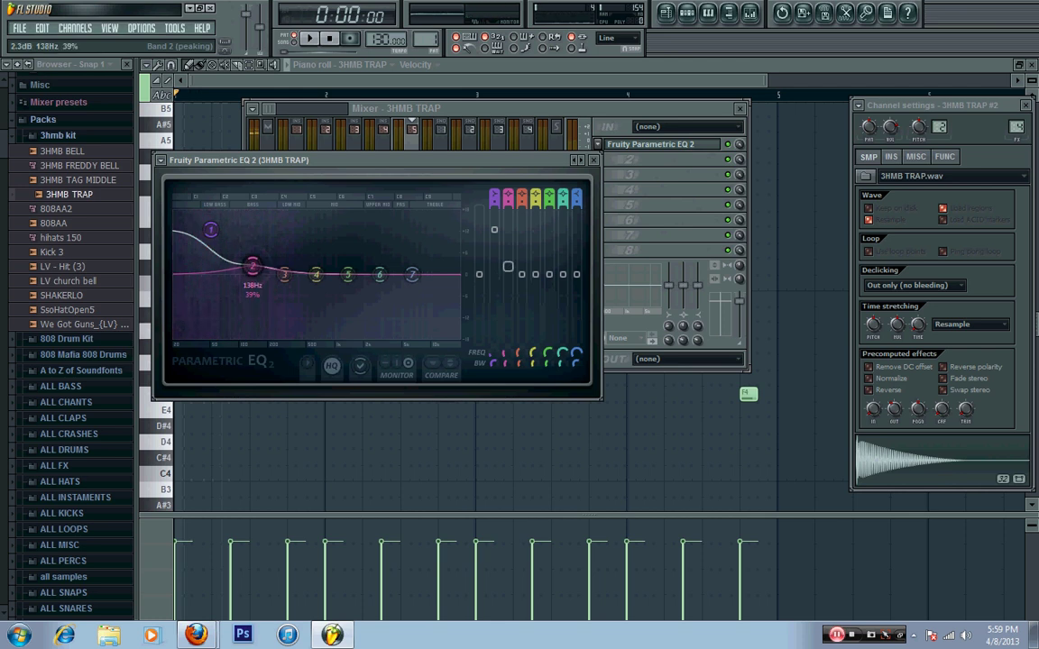
{"action": "left_click_drag", "start_coordinate": [254, 270], "coordinate": [254, 267]}
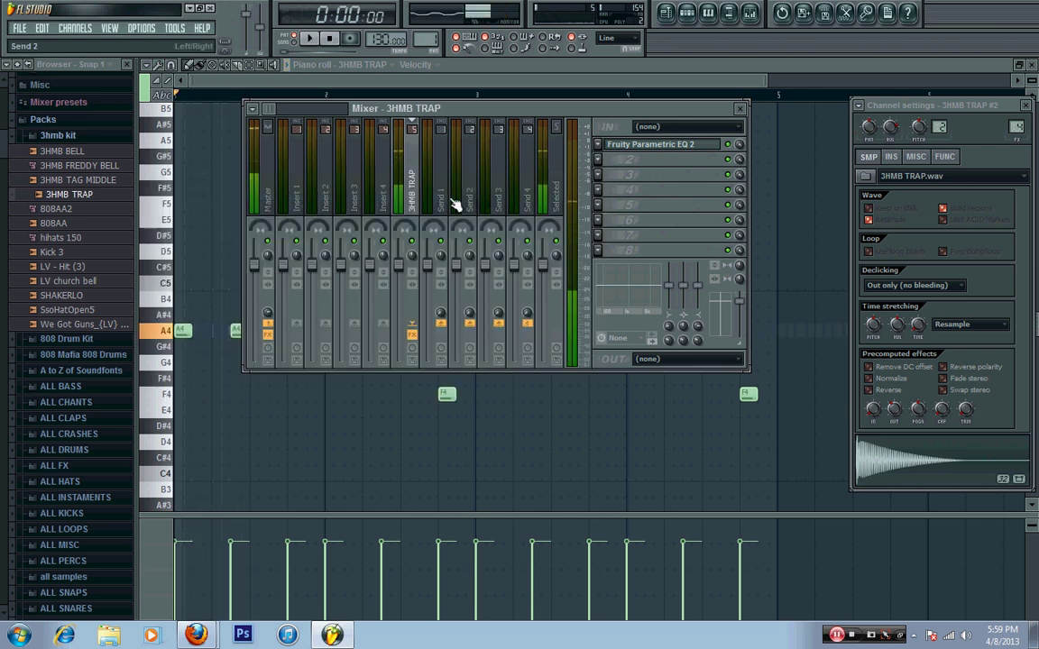
Return to the Pattern 1 step sequencer and open the TP_Kick notes in the piano roll
{"action": "left_click", "coordinate": [686, 12]}
{"action": "left_click", "coordinate": [666, 12]}
{"action": "left_click", "coordinate": [691, 15]}
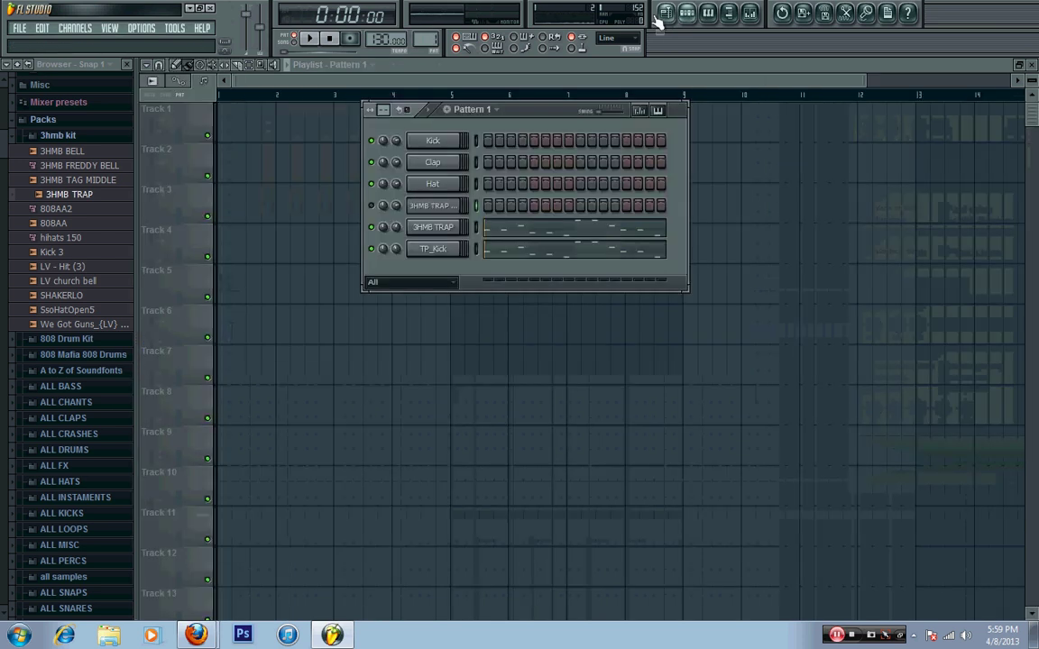
{"action": "left_click", "coordinate": [496, 255]}
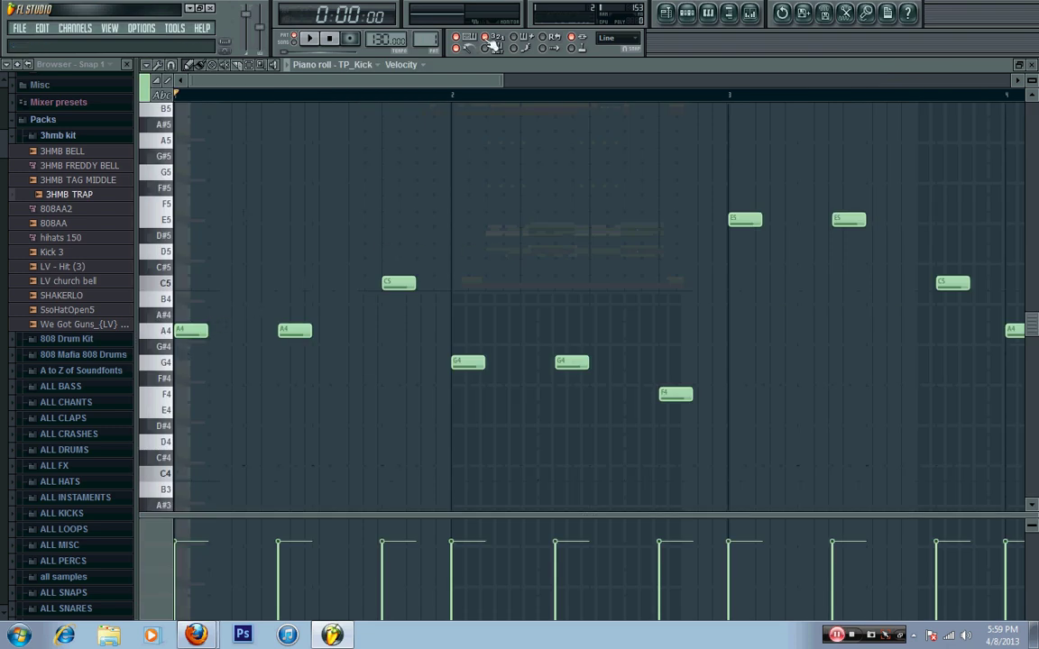
Mute 3HMB TRAP in the step sequencer and play Pattern 1 to hear TP_Kick on its own
{"action": "key", "text": "F6"}
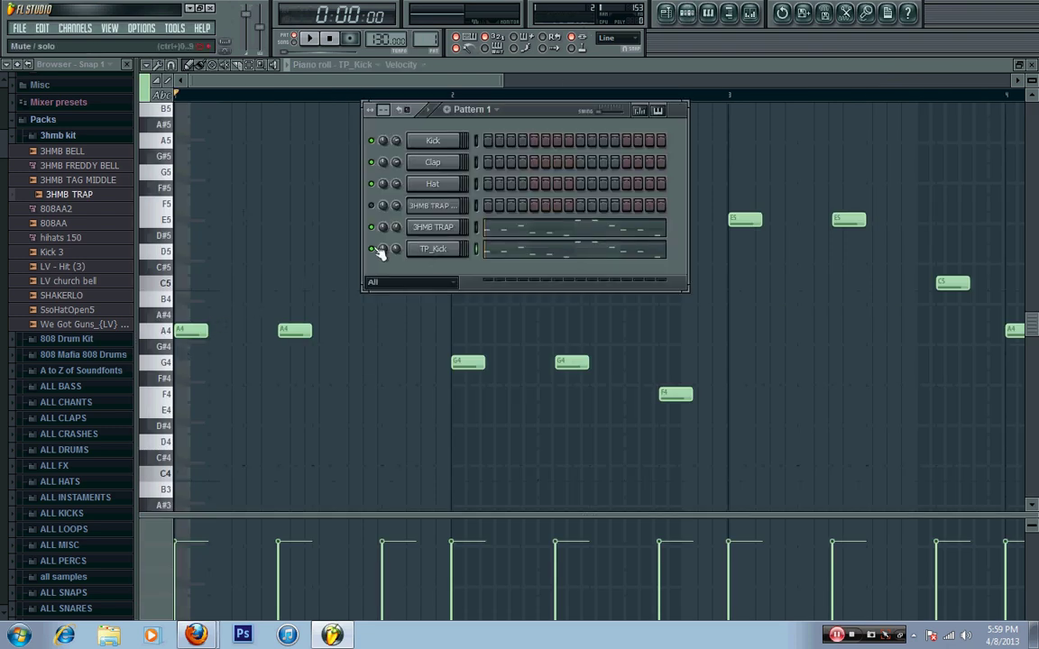
{"action": "key", "text": "space"}
{"action": "key", "text": "space"}
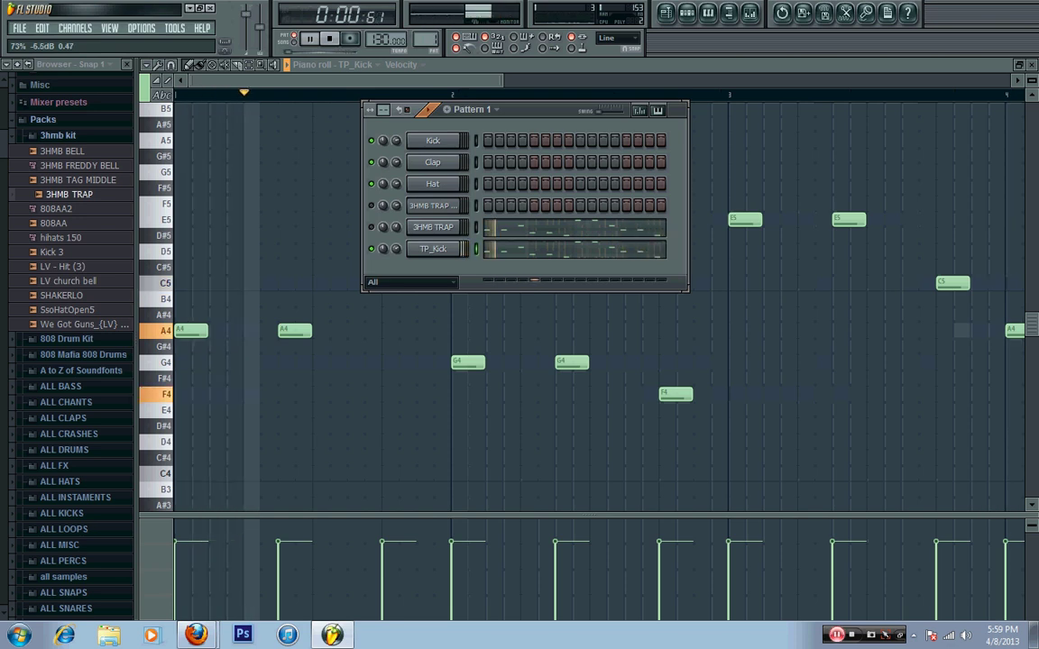
{"action": "key", "text": "space"}
Add two short one-step A4 notes at the end of bar 1 in the TP_Kick piano roll and audition them
{"action": "key", "text": "F5"}
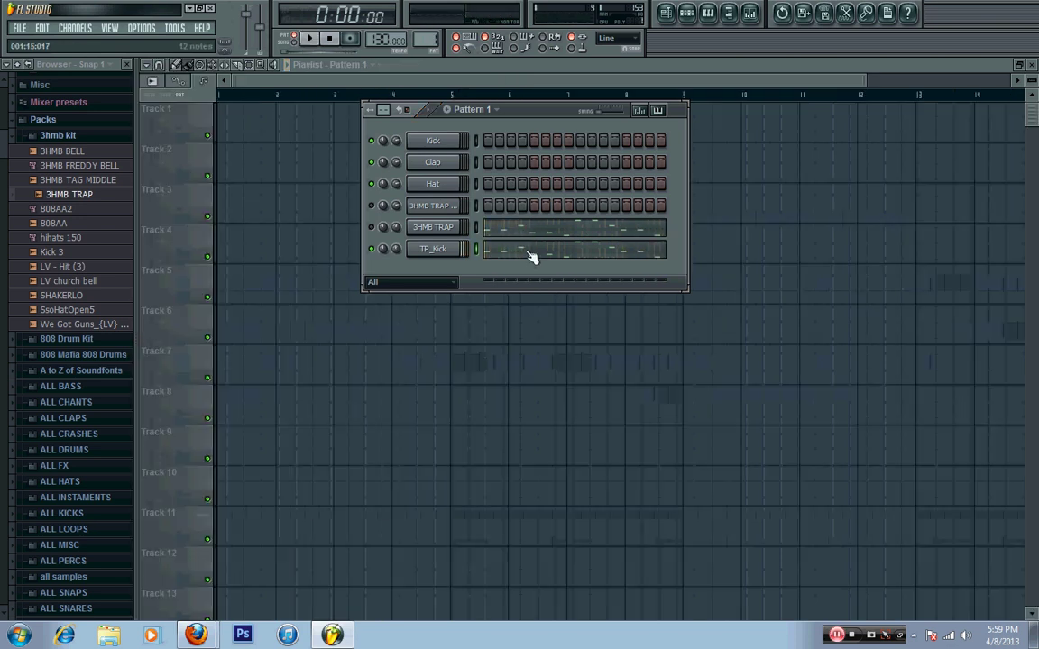
{"action": "left_click", "coordinate": [495, 257]}
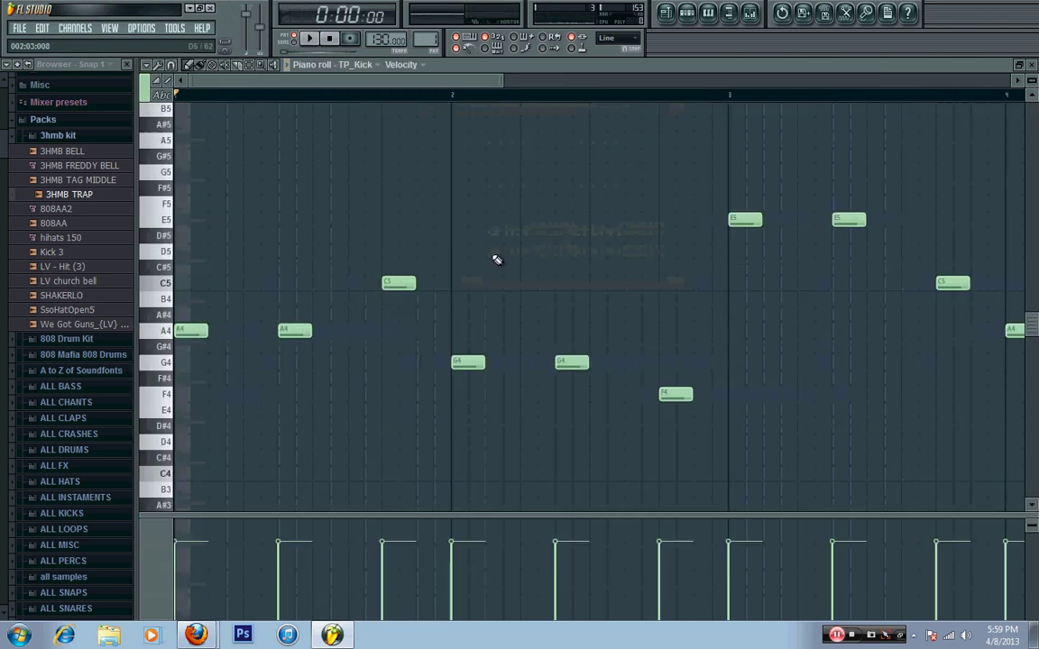
{"action": "left_click", "coordinate": [420, 332]}
{"action": "key", "text": "space"}
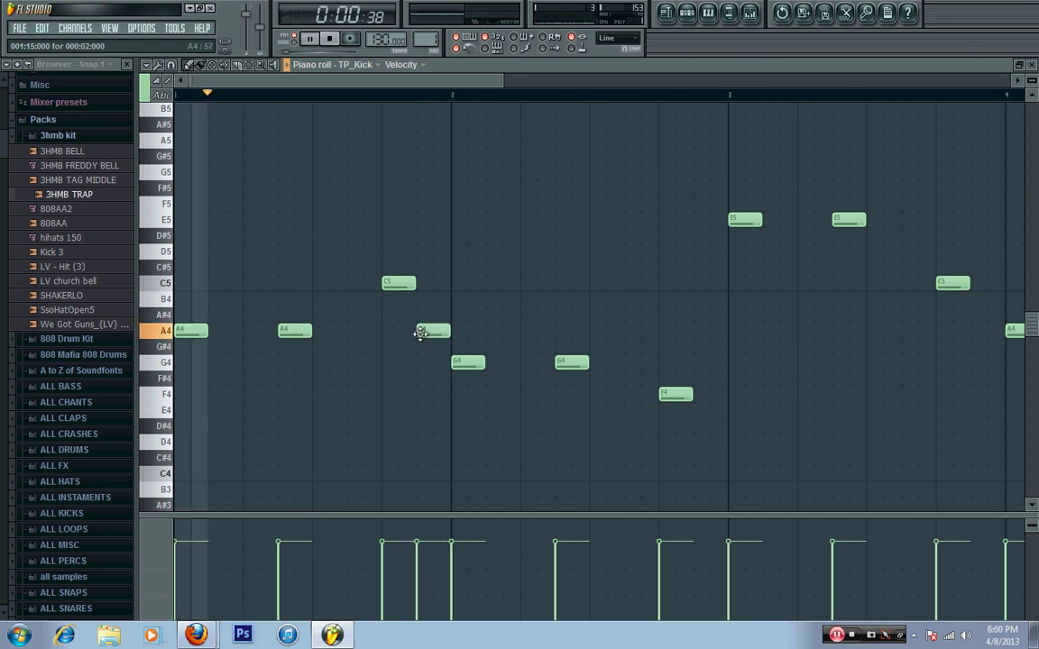
{"action": "left_click_drag", "start_coordinate": [449, 331], "coordinate": [432, 331]}
{"action": "left_click", "coordinate": [440, 331]}
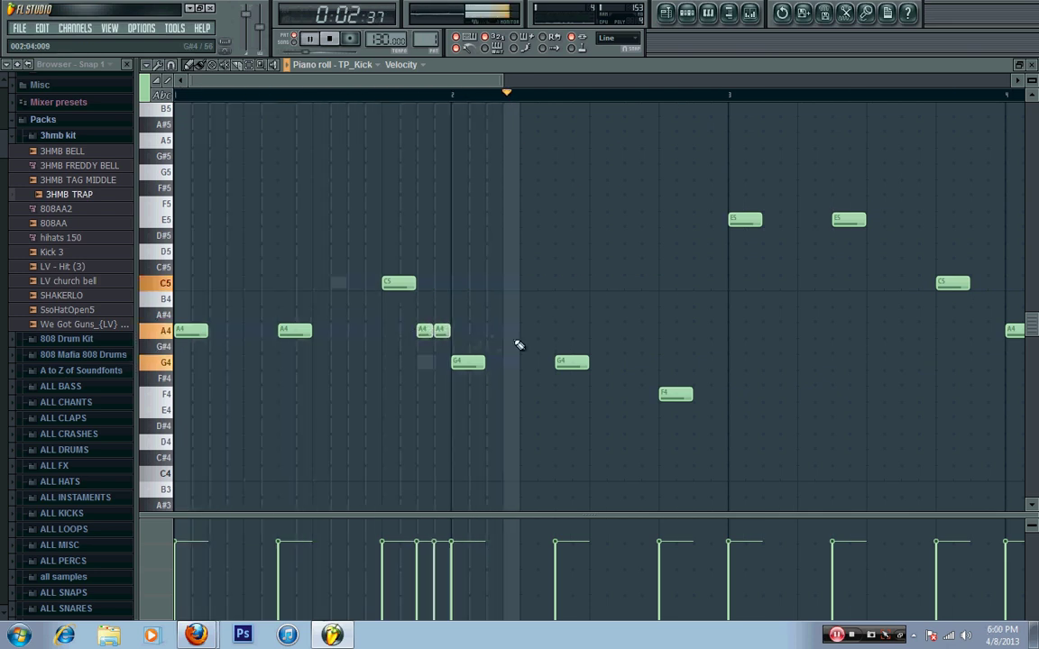
{"action": "key", "text": "space"}
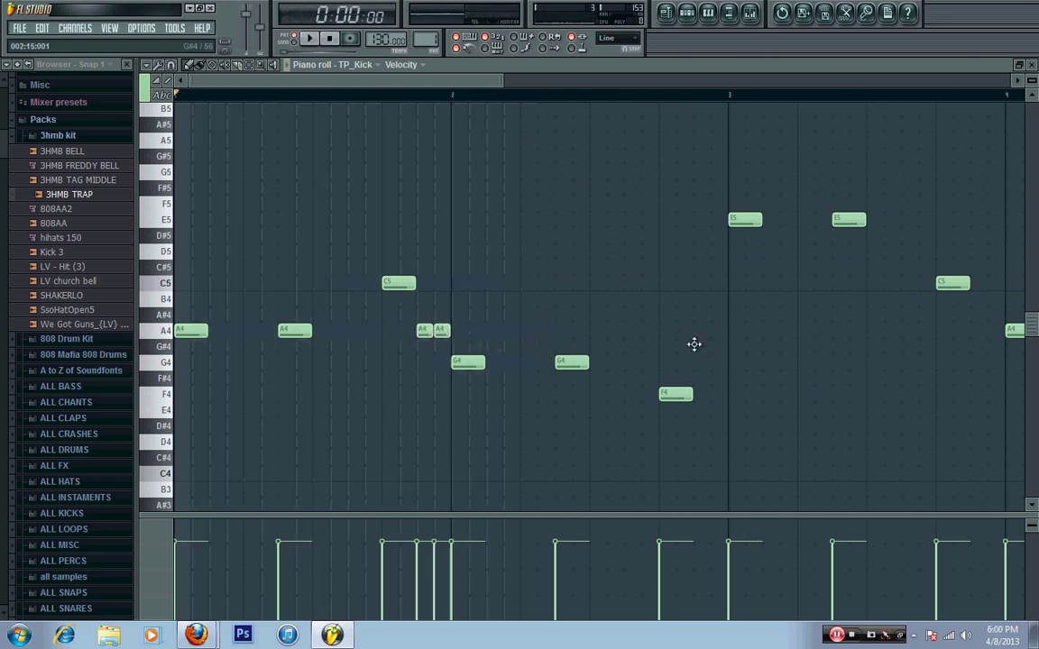
Add short G#4 and G4 notes at the end of bar 2 of TP_Kick and audition the pattern
{"action": "left_click", "coordinate": [696, 347]}
{"action": "left_click", "coordinate": [717, 364]}
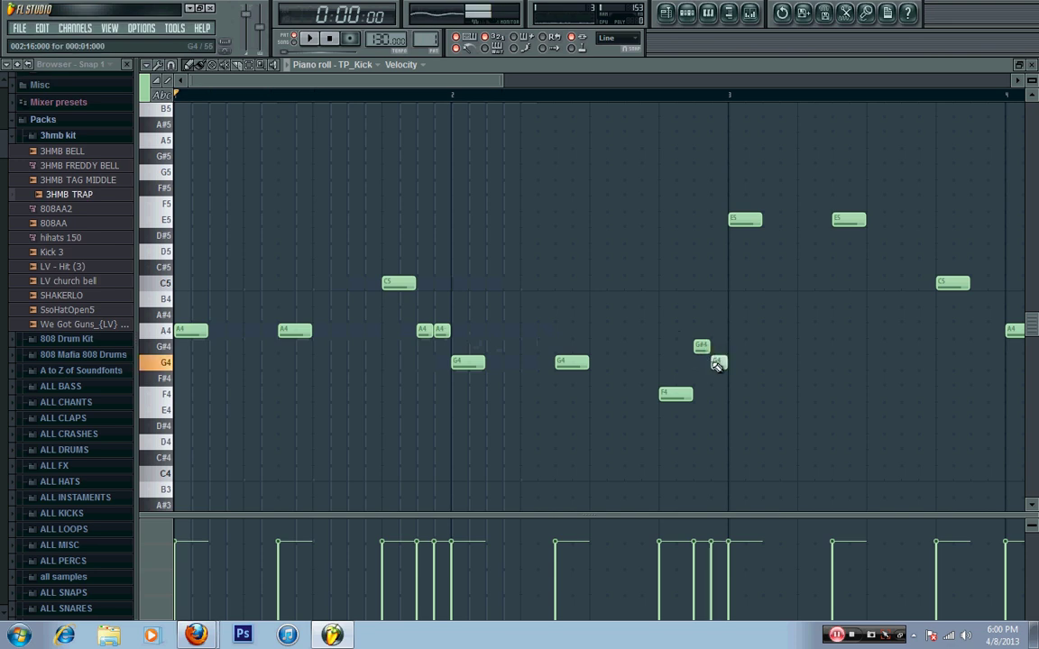
{"action": "key", "text": "space"}
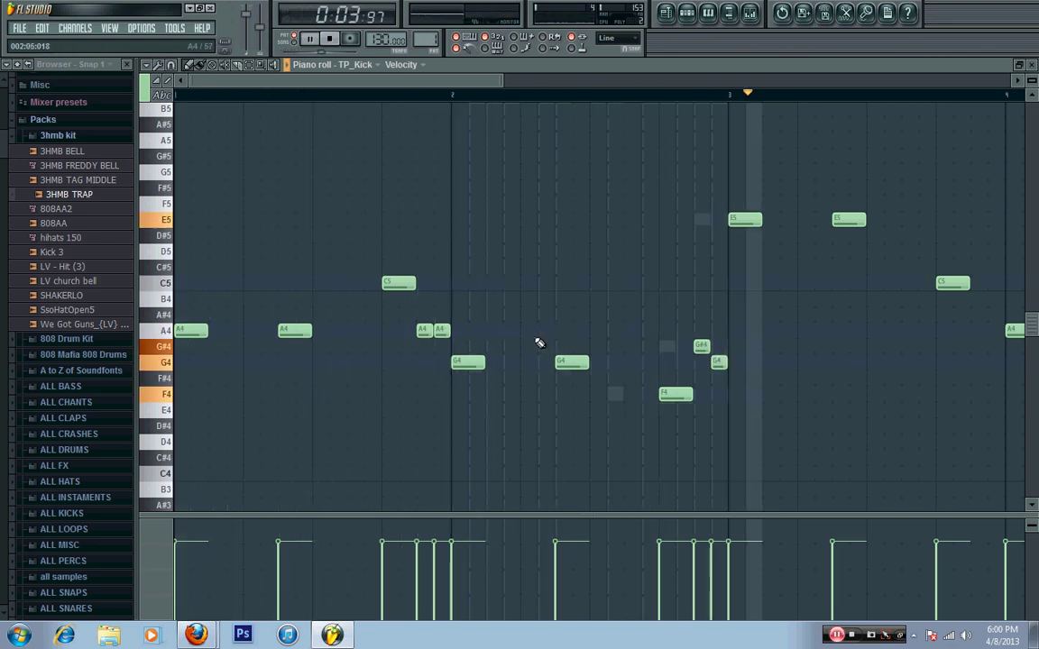
{"action": "key", "text": "space"}
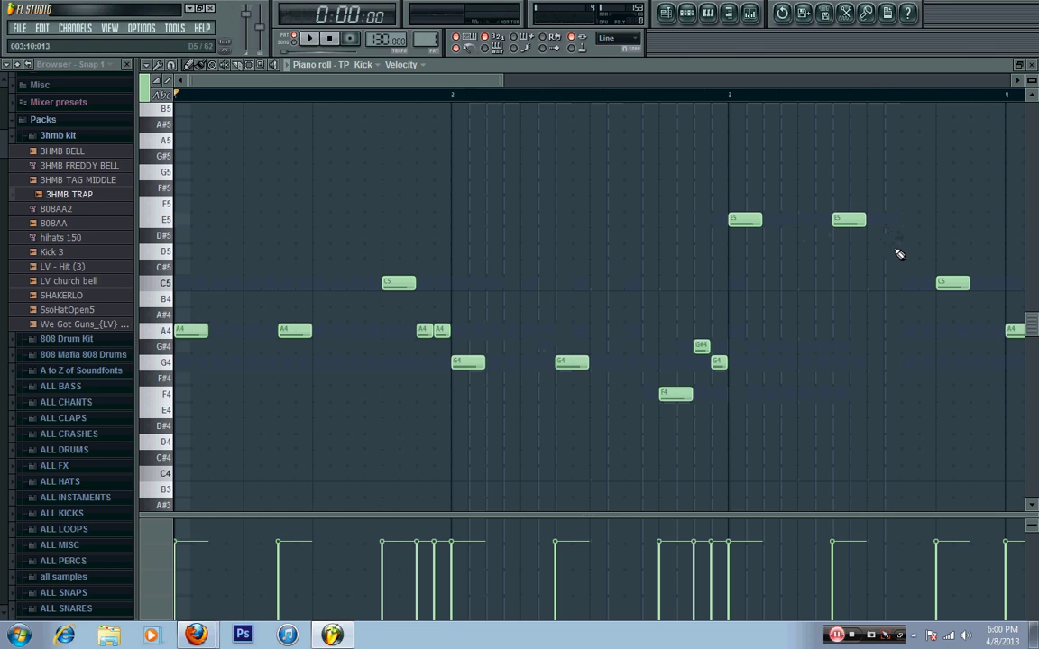
Try a short D5 note before the C5 in bar 3 of TP_Kick, audition it and delete it
{"action": "left_click", "coordinate": [903, 252]}
{"action": "key", "text": "space"}
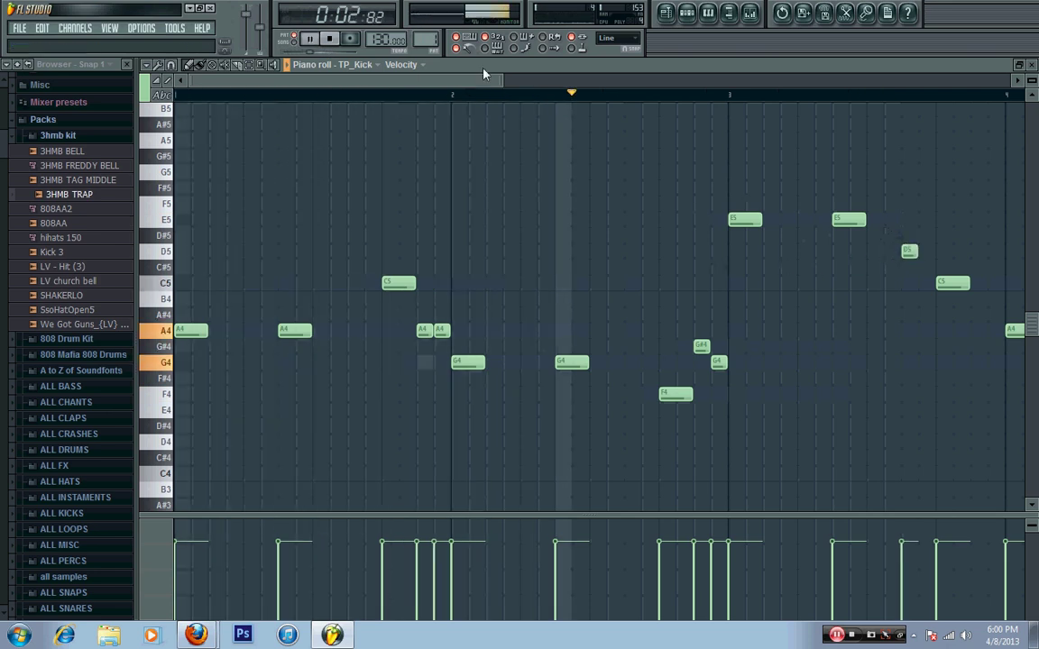
{"action": "left_click_drag", "start_coordinate": [508, 79], "coordinate": [691, 80]}
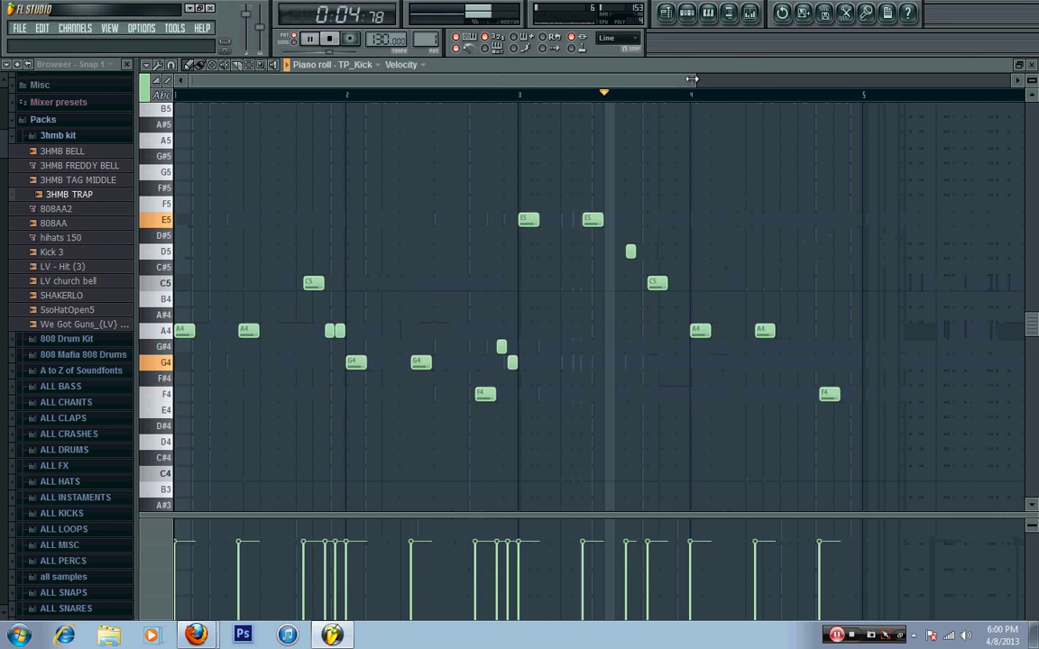
{"action": "key", "text": "space"}
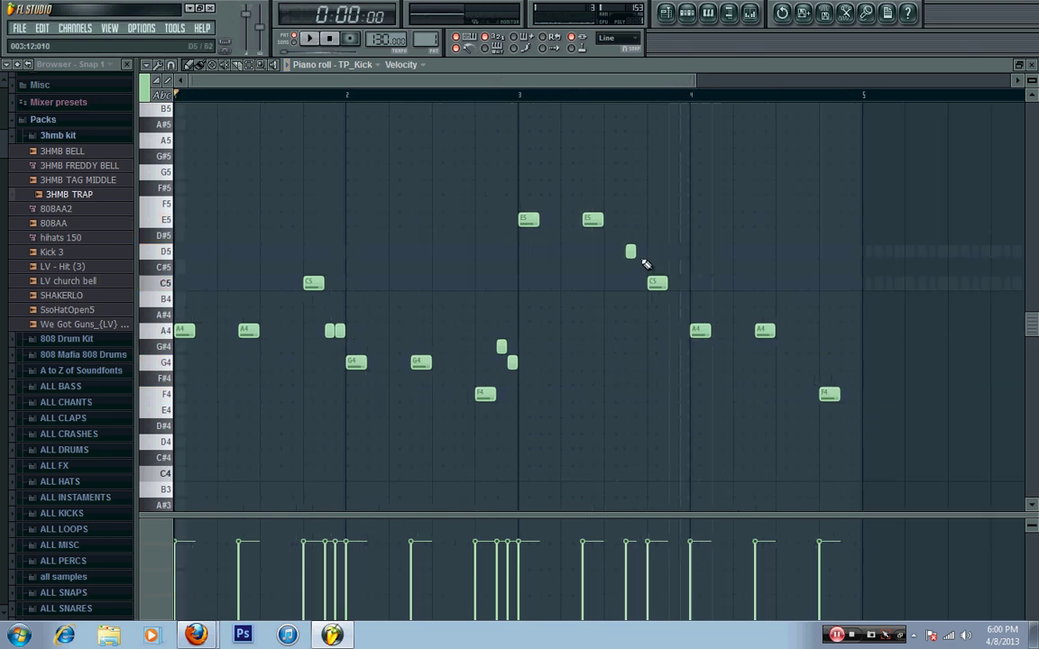
{"action": "left_click", "coordinate": [637, 253]}
{"action": "right_click", "coordinate": [636, 253]}
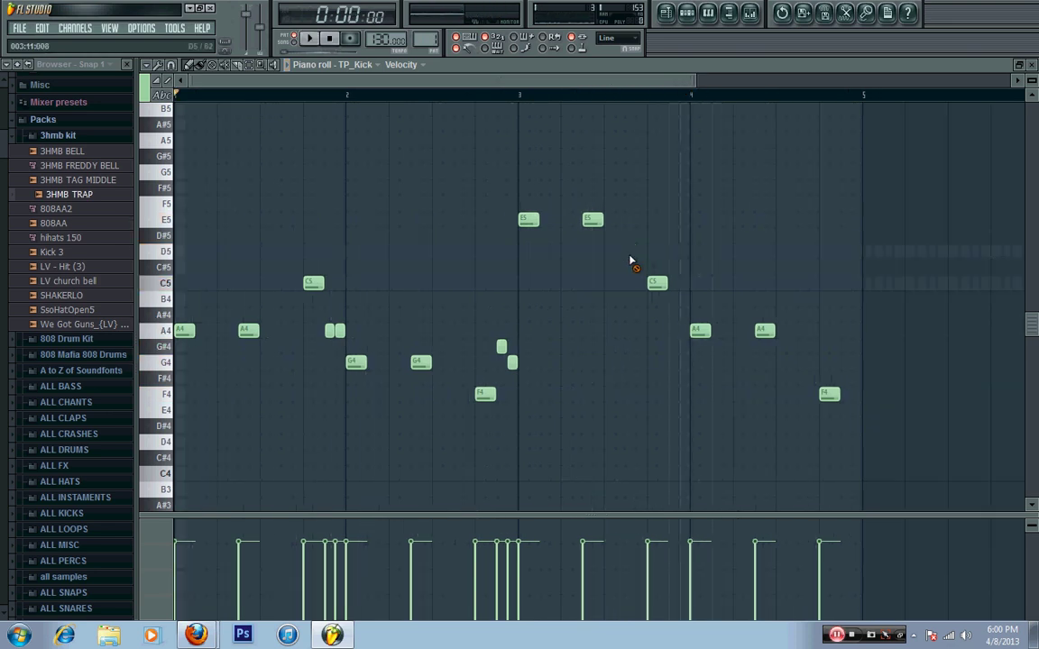
Add two short A4 notes at the end of bar 4 of TP_Kick and play the pattern
{"action": "left_click", "coordinate": [845, 330]}
{"action": "left_click", "coordinate": [852, 331]}
{"action": "key", "text": "space"}
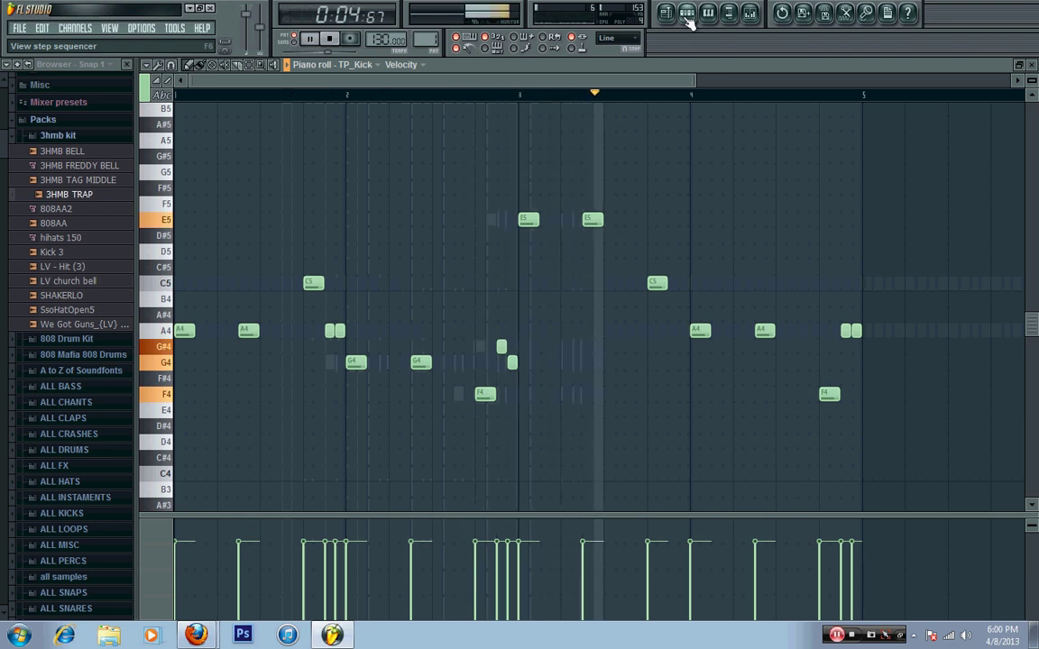
Unmute 3HMB TRAP and mute TP_Kick in the step sequencer to compare the two channels separately
{"action": "left_click", "coordinate": [687, 19]}
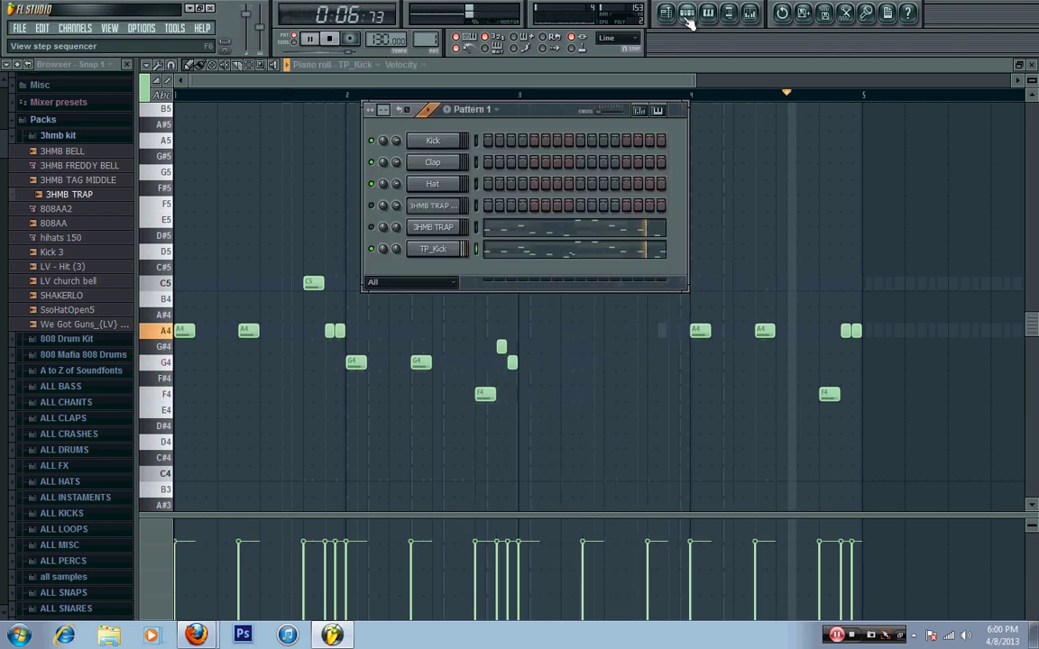
{"action": "key", "text": "space"}
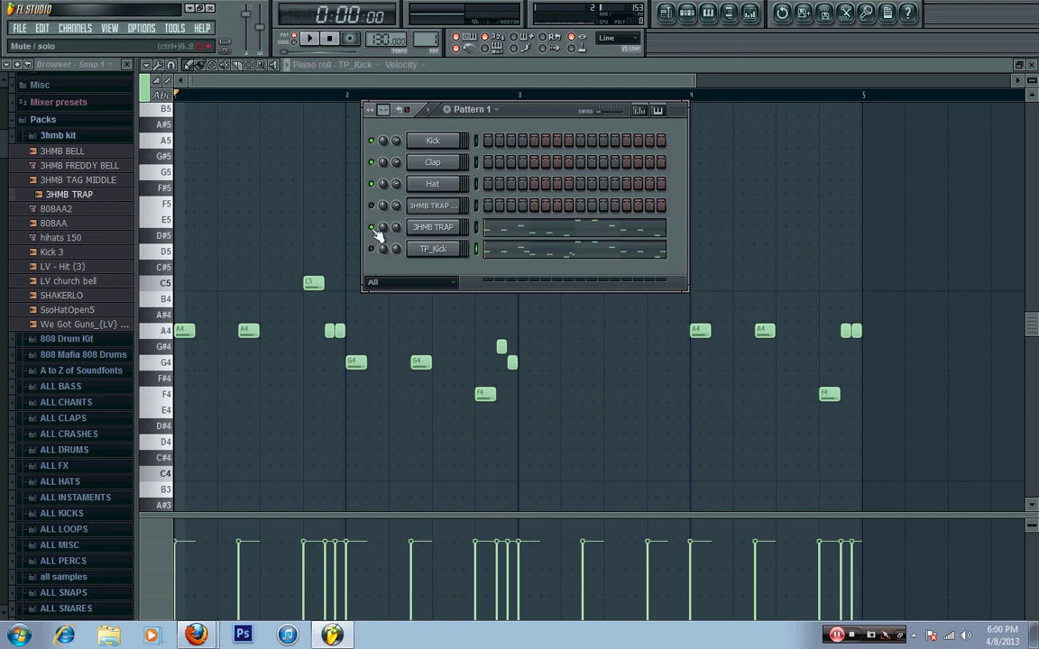
{"action": "key", "text": "F6"}
{"action": "key", "text": "F5"}
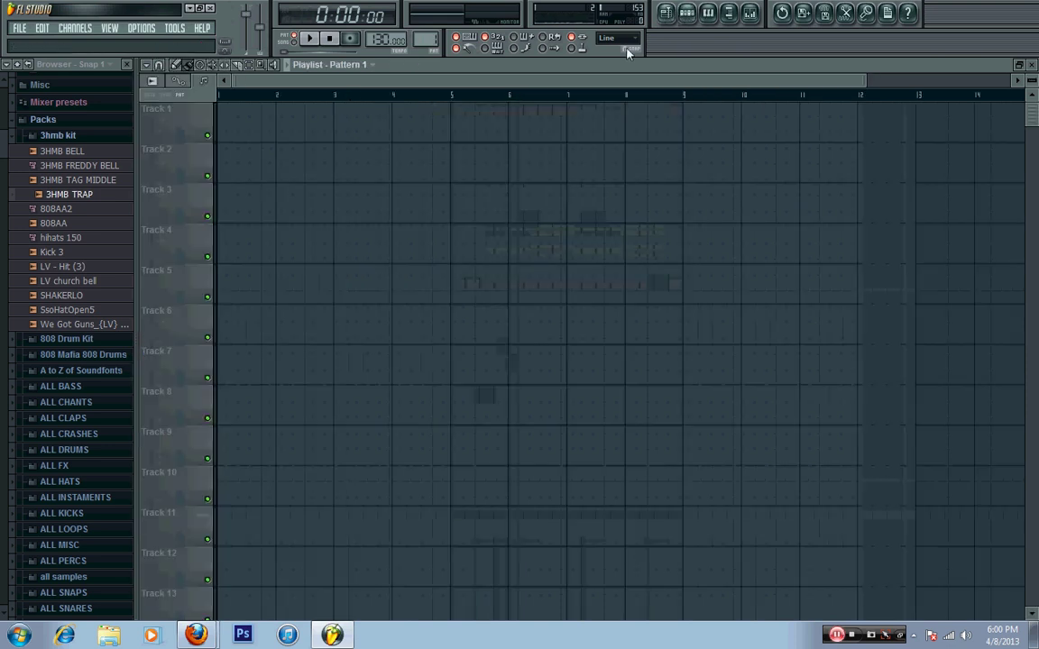
Unmute TP_Kick and play Pattern 1 with 3HMB TRAP and TP_Kick layered together
{"action": "left_click", "coordinate": [688, 12]}
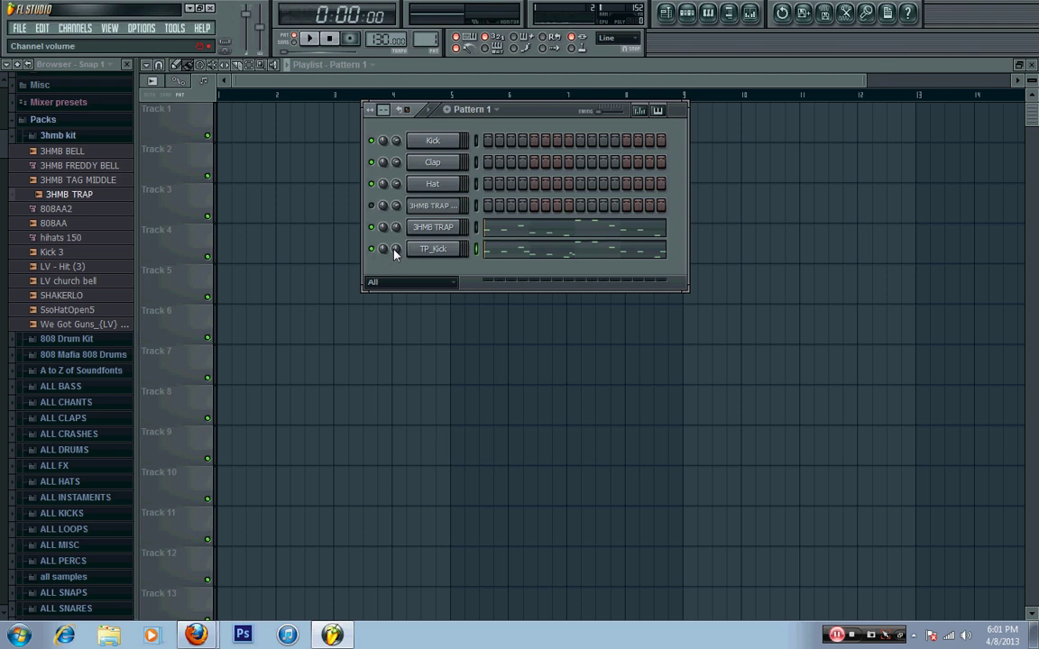
{"action": "key", "text": "space"}
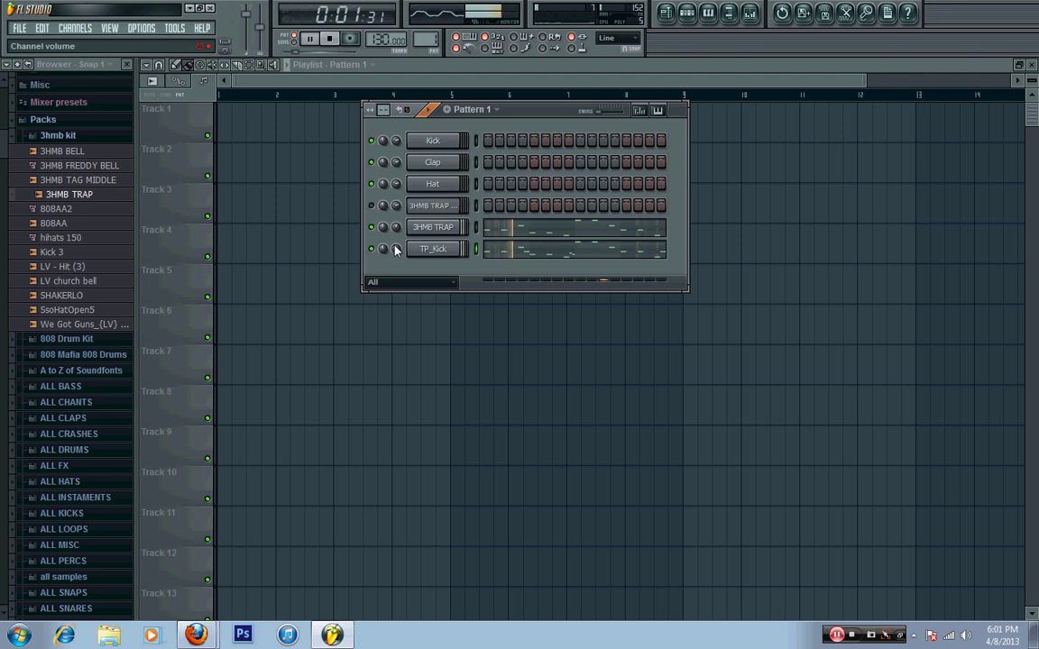
{"action": "left_click", "coordinate": [460, 50]}
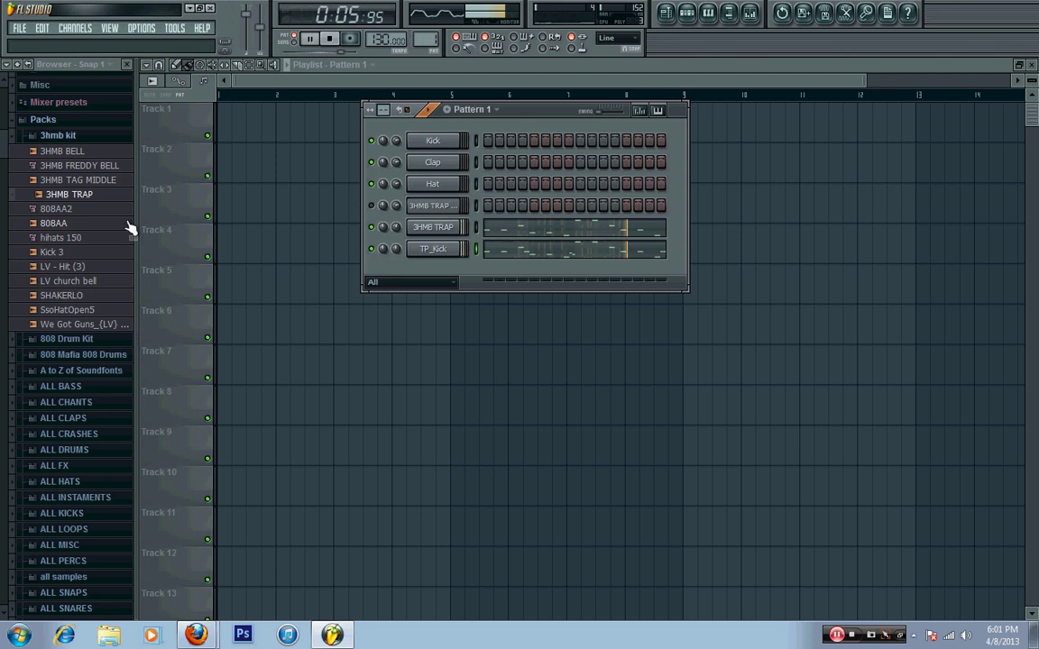
{"action": "key", "text": "space"}
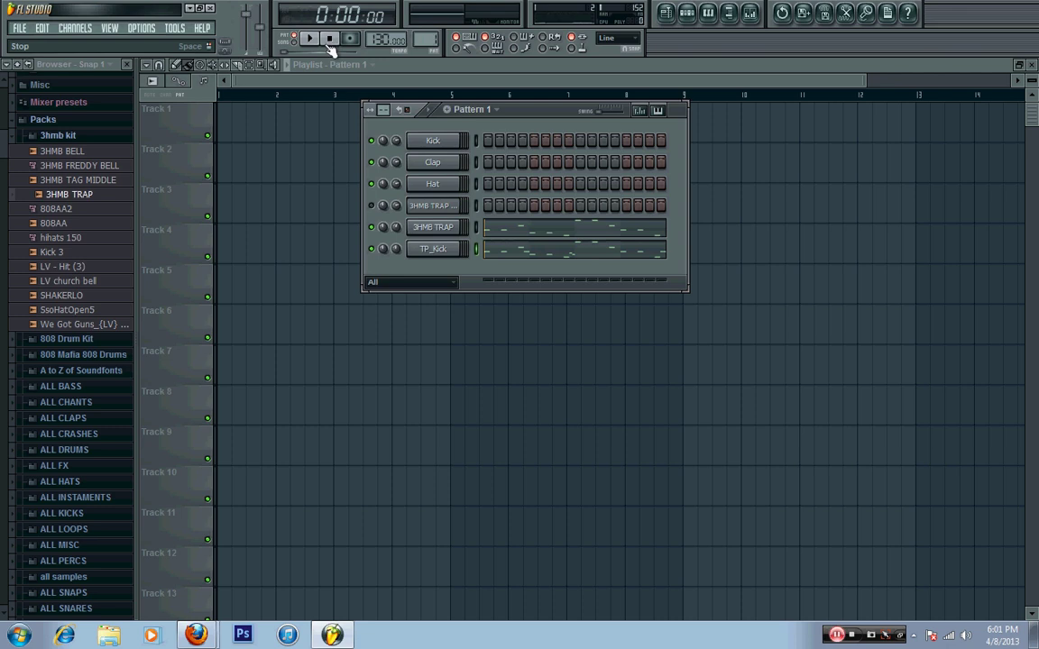
Open the channel settings of 3HMB TRAP
{"action": "left_click", "coordinate": [433, 228]}
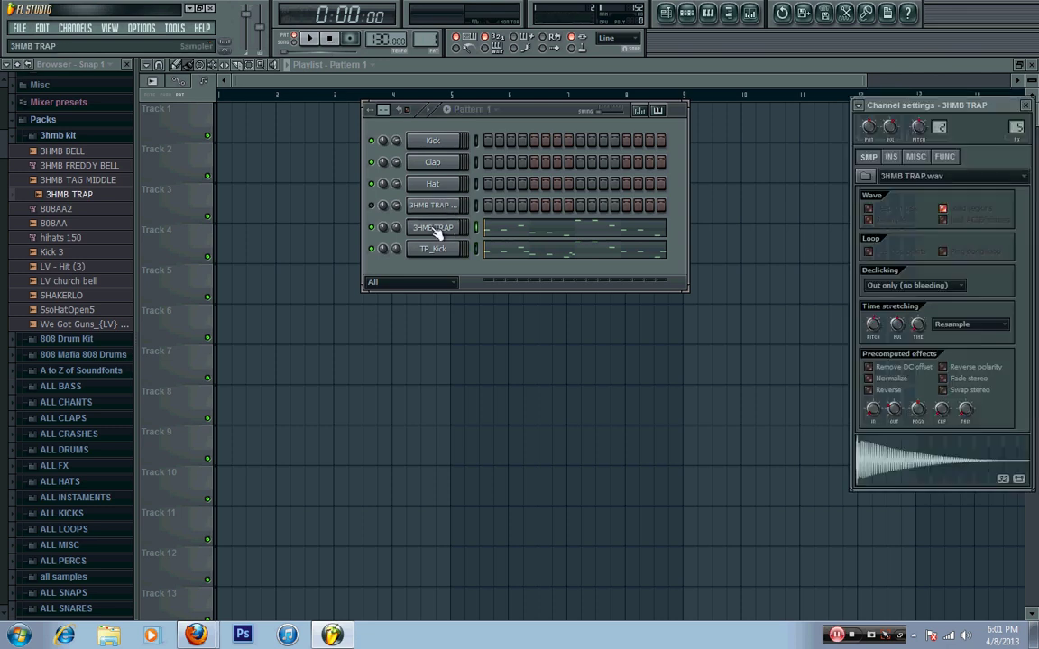